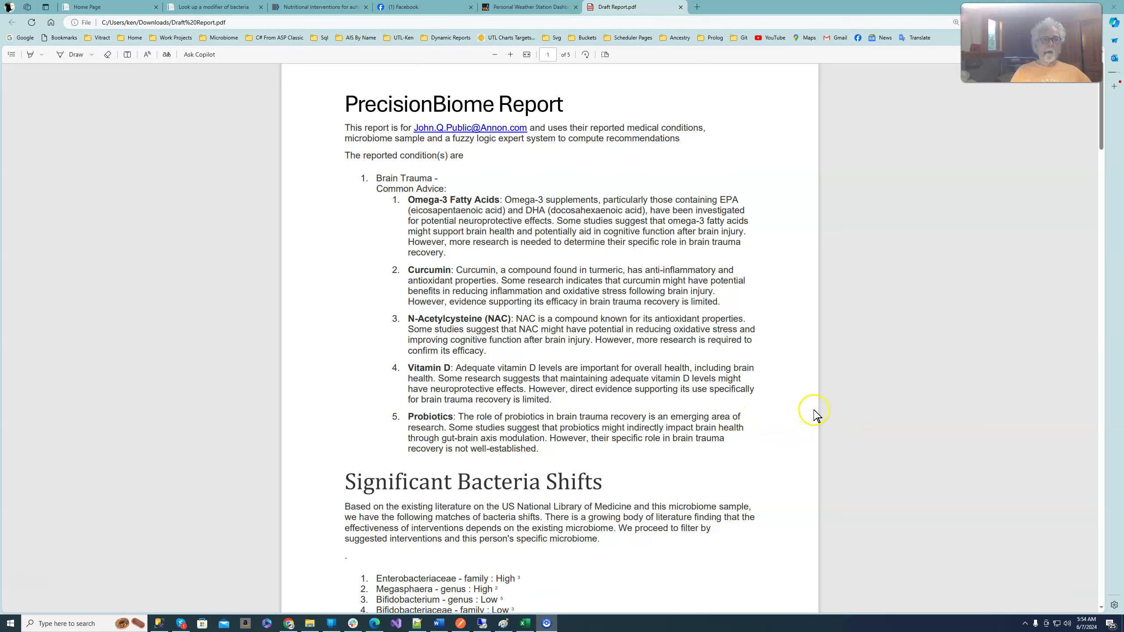
# - Scroll through the Draft Report's Cross Validated Suggestions list to reach suggestion 32
pyautogui.scroll(-3, 927, 332)
pyautogui.scroll(-6, 925, 337)
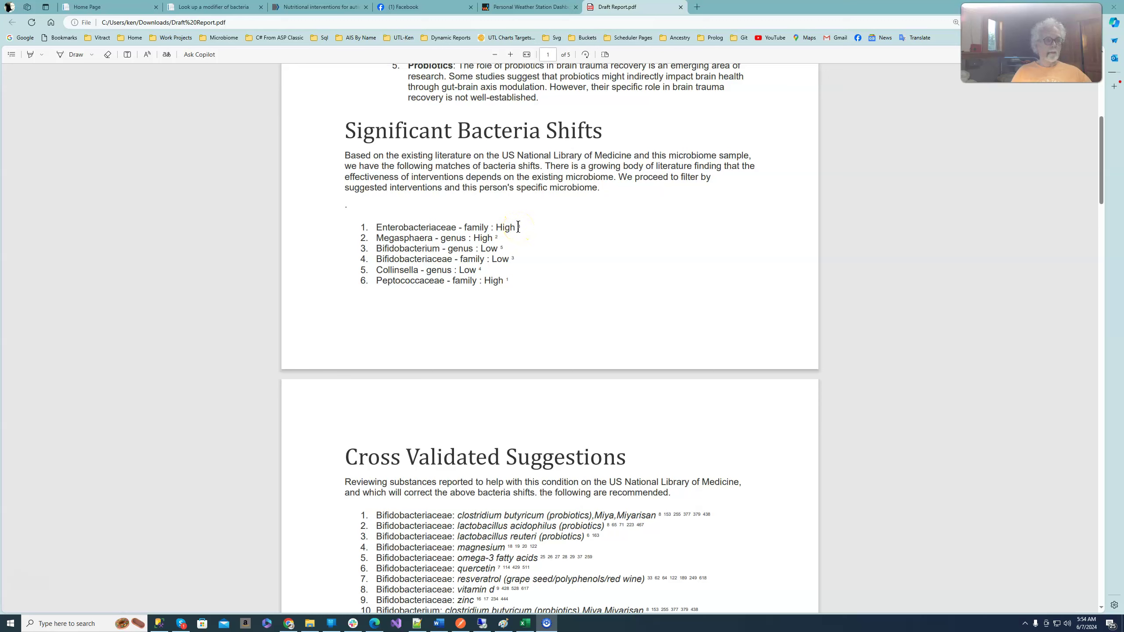
pyautogui.scroll(-15, 520, 228)
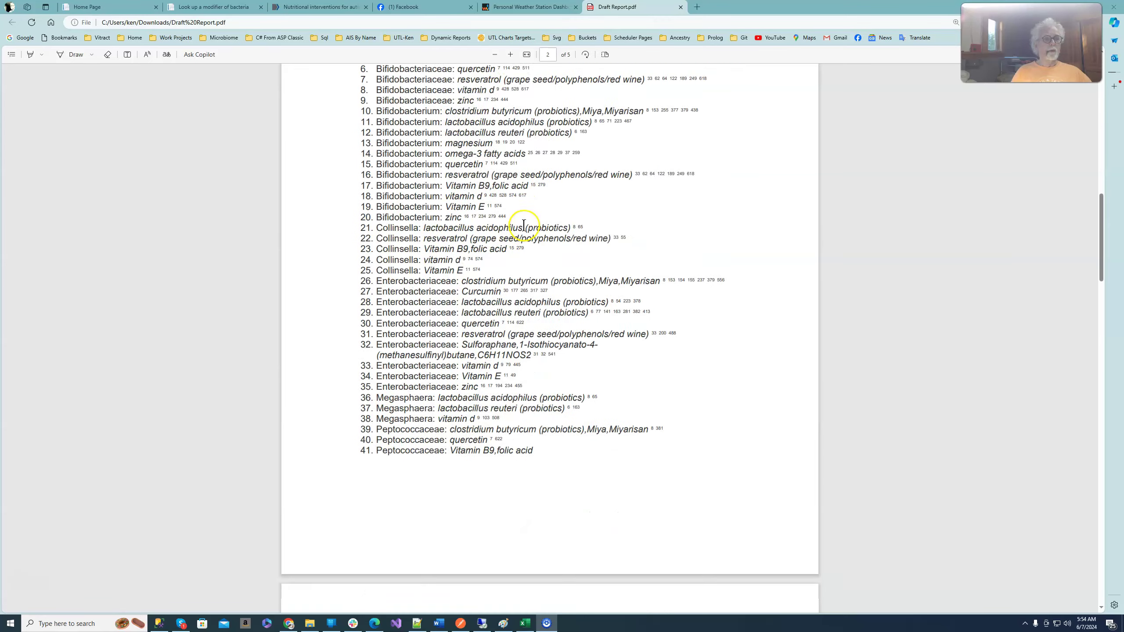
pyautogui.scroll(-10, 526, 230)
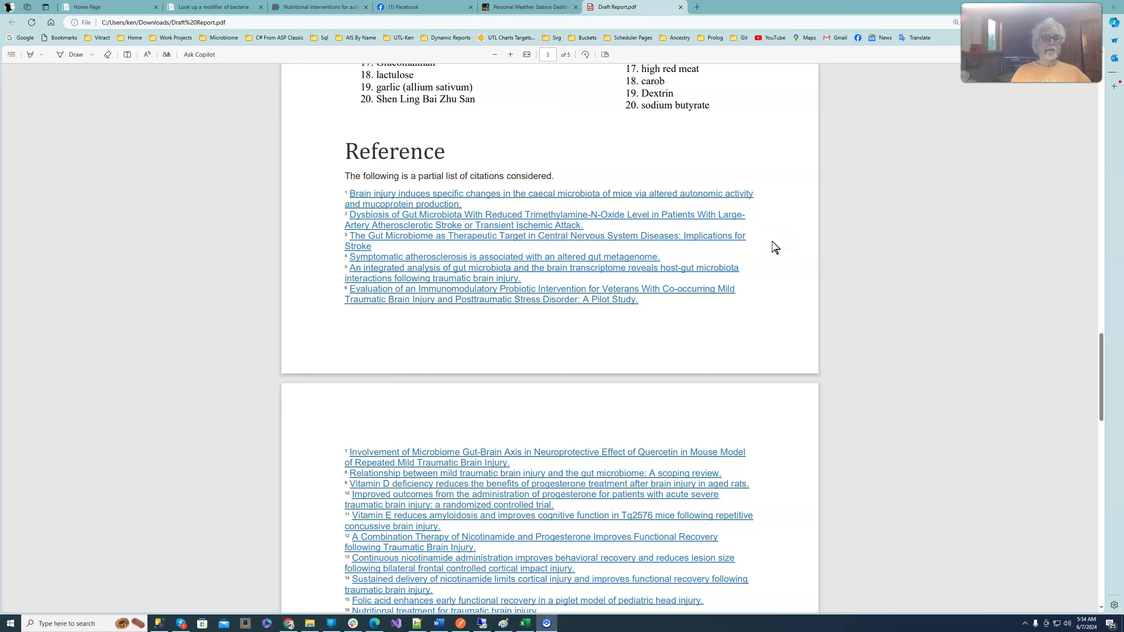
pyautogui.scroll(15, 694, 255)
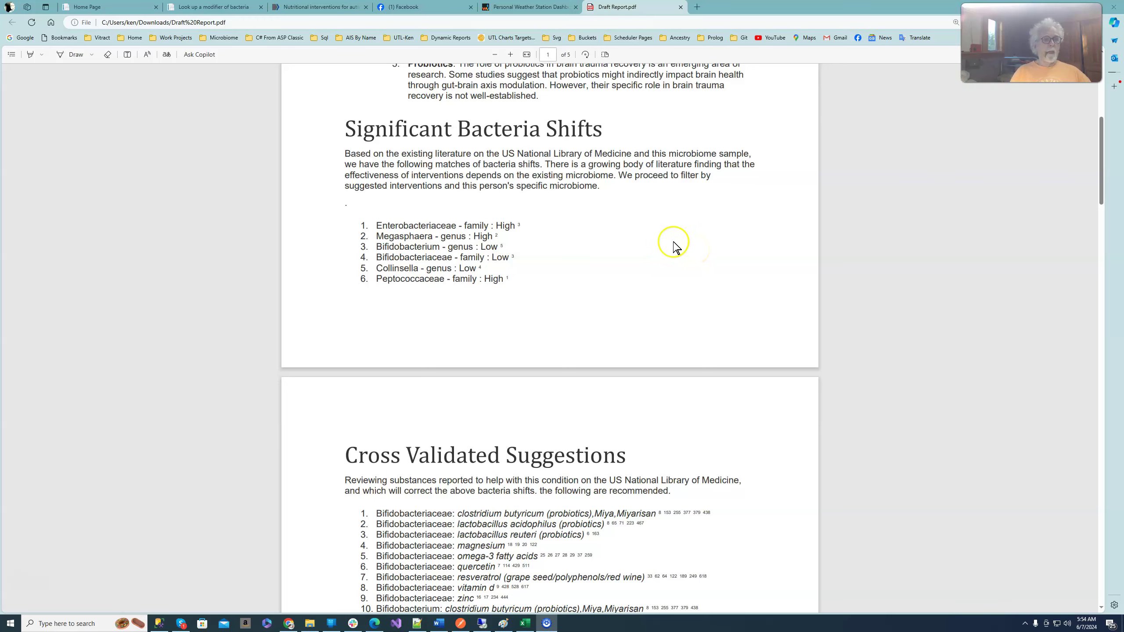
pyautogui.scroll(-5, 642, 245)
pyautogui.scroll(-2, 642, 246)
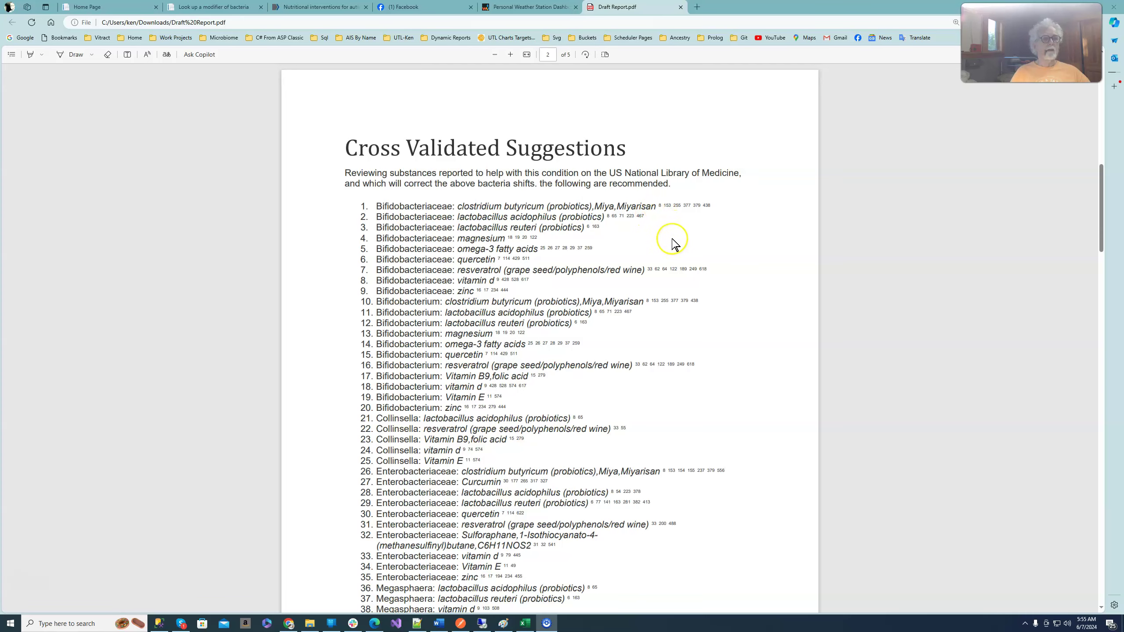
pyautogui.scroll(-20, 672, 243)
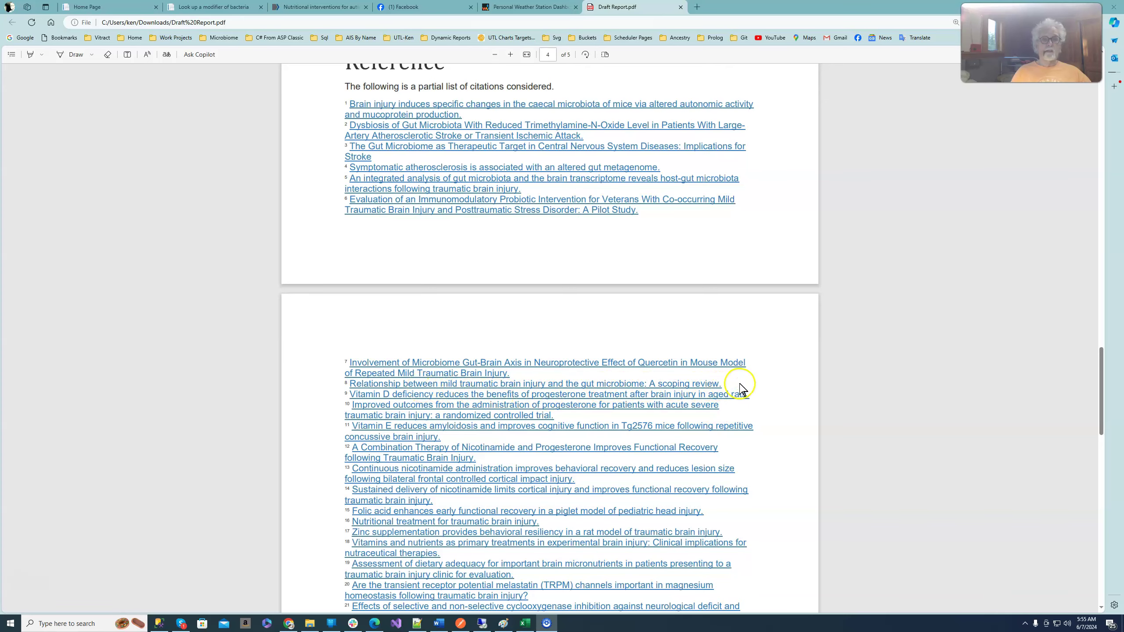
pyautogui.scroll(15, 740, 390)
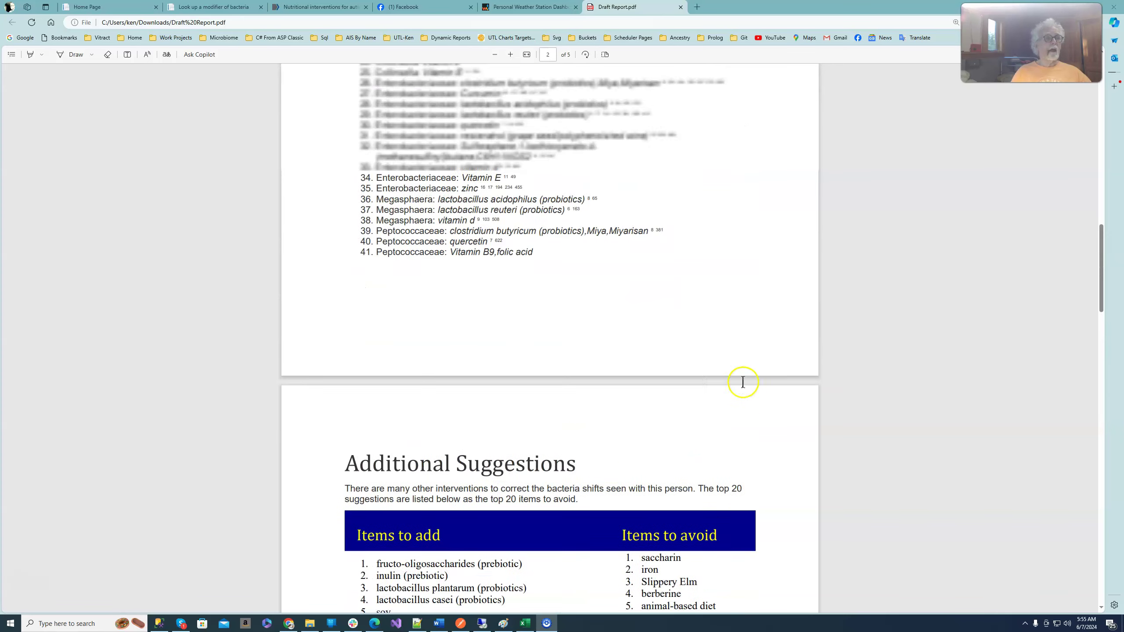
pyautogui.scroll(8, 743, 388)
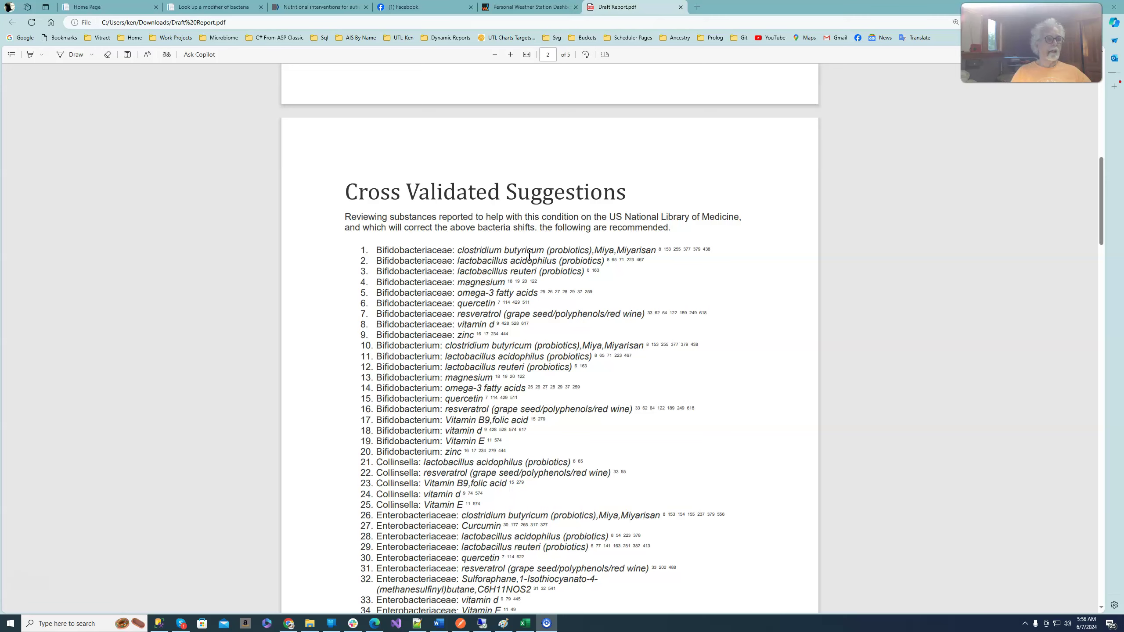
pyautogui.scroll(-4, 531, 256)
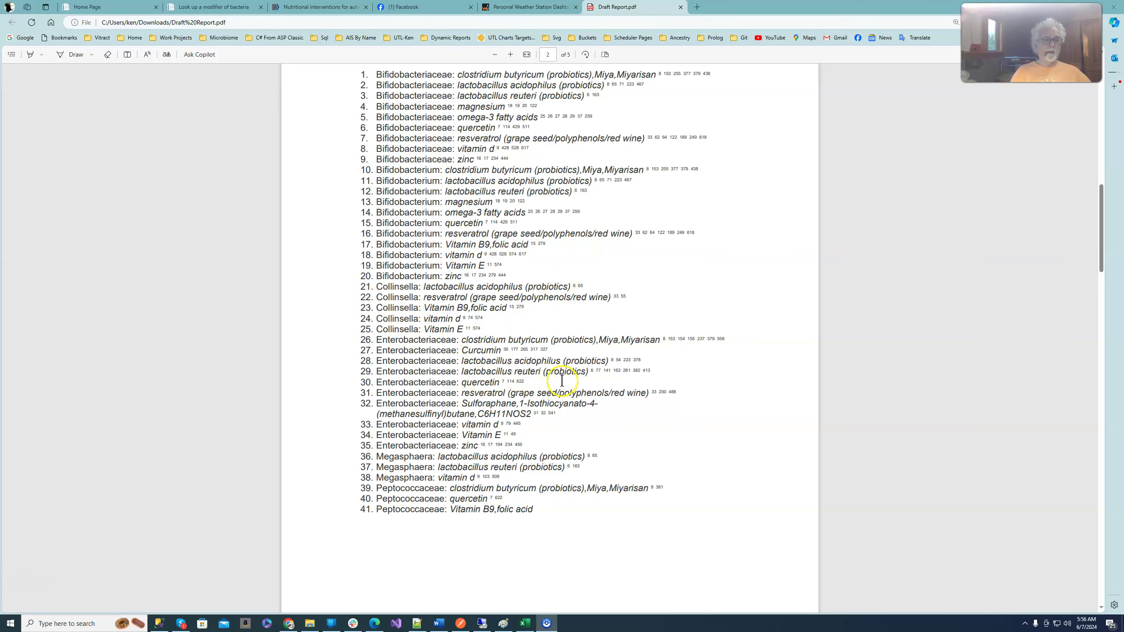
pyautogui.scroll(-5, 560, 381)
pyautogui.scroll(-7, 561, 380)
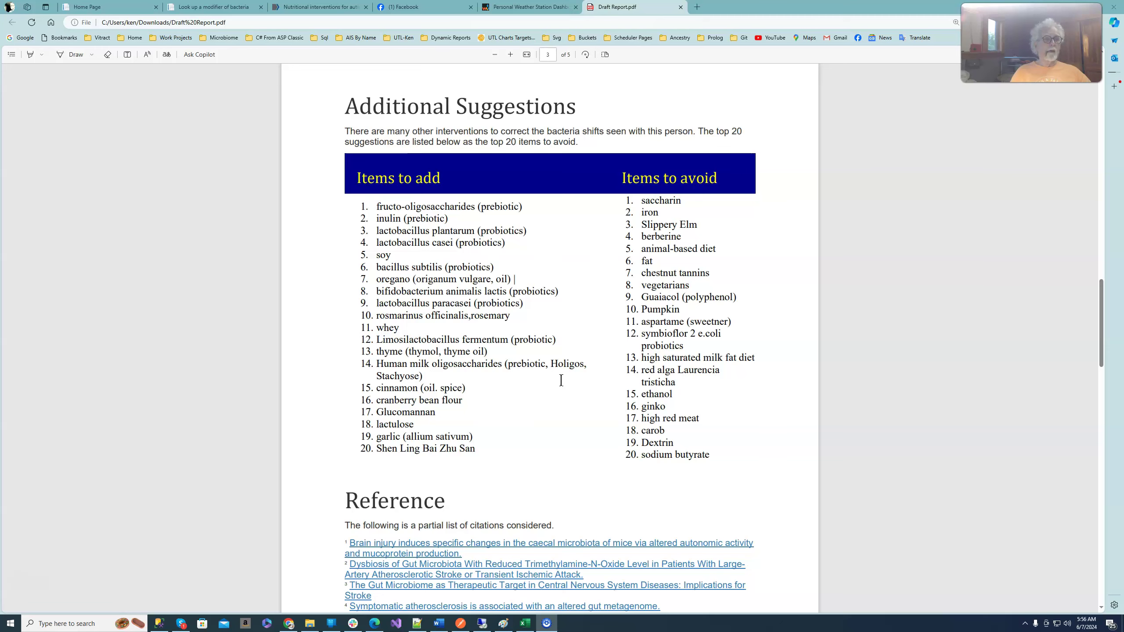
pyautogui.scroll(10, 562, 381)
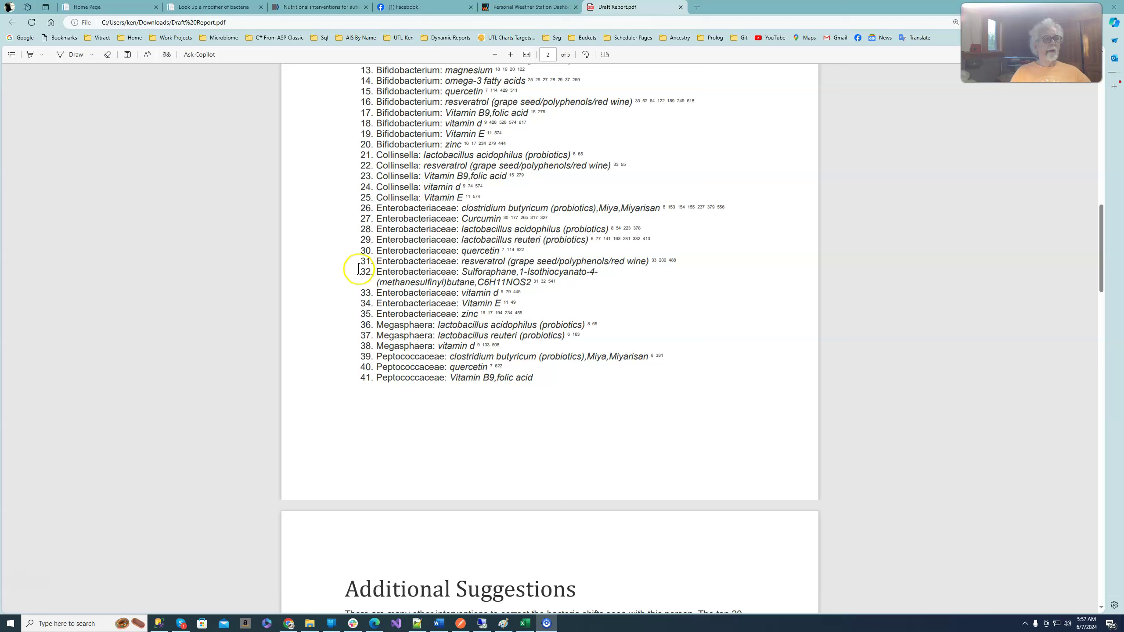
# - Select the two-line entry 32 pairing Enterobacteriaceae with Sulforaphane, C6H11NOS2
pyautogui.click(362, 270)
pyautogui.moveTo(362, 270); pyautogui.dragTo(569, 290)
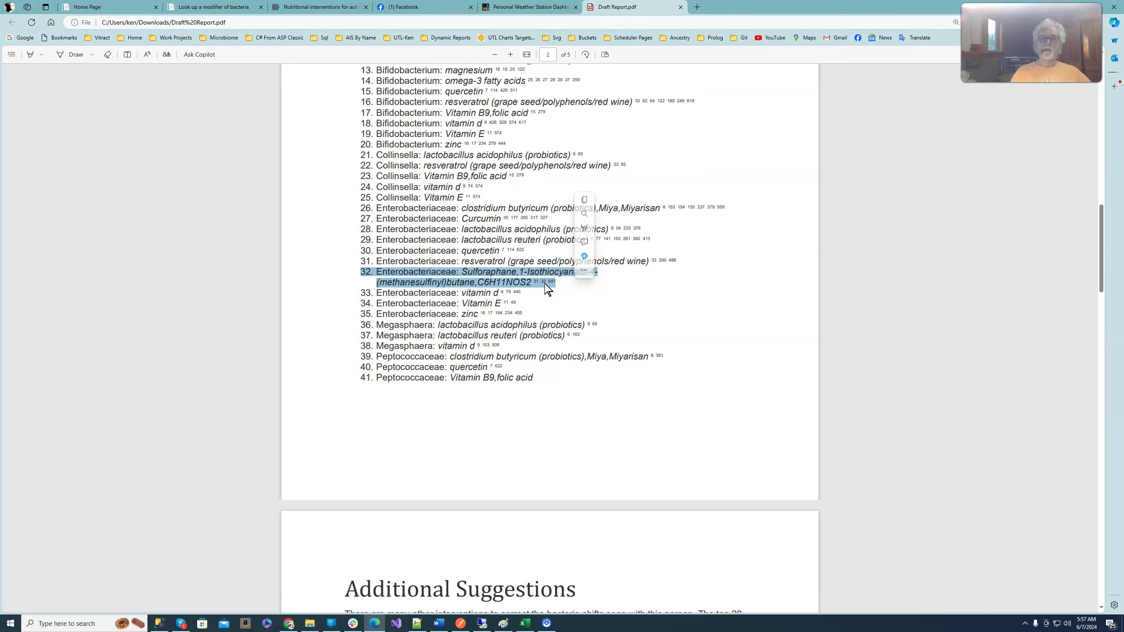
pyautogui.scroll(-8, 645, 317)
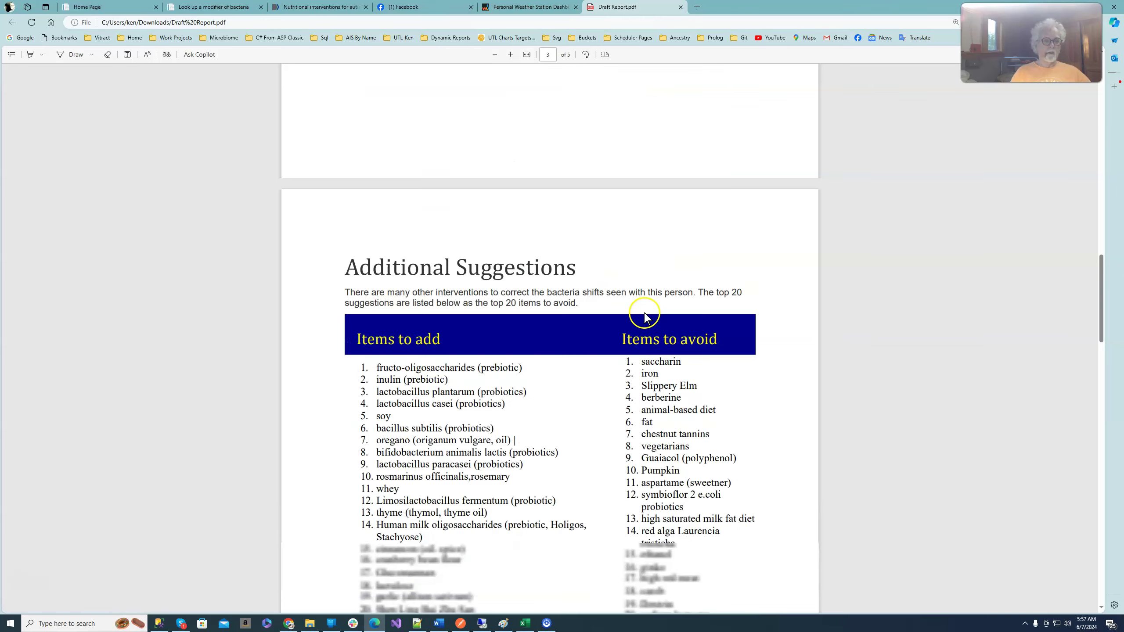
pyautogui.scroll(-7, 647, 318)
pyautogui.scroll(8, 649, 317)
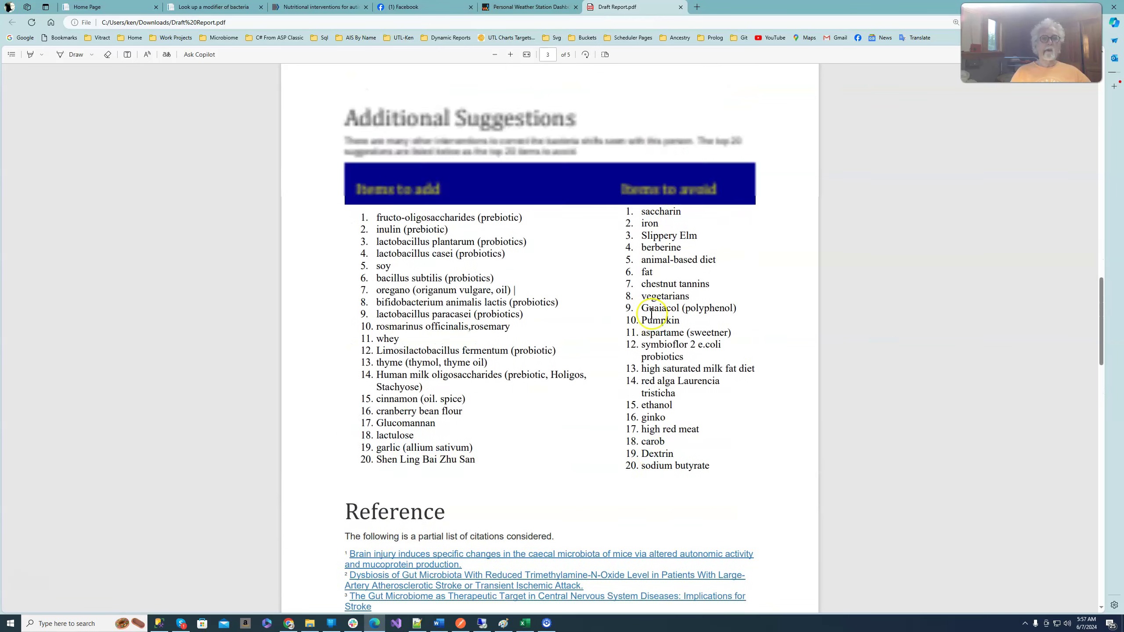
pyautogui.scroll(6, 651, 316)
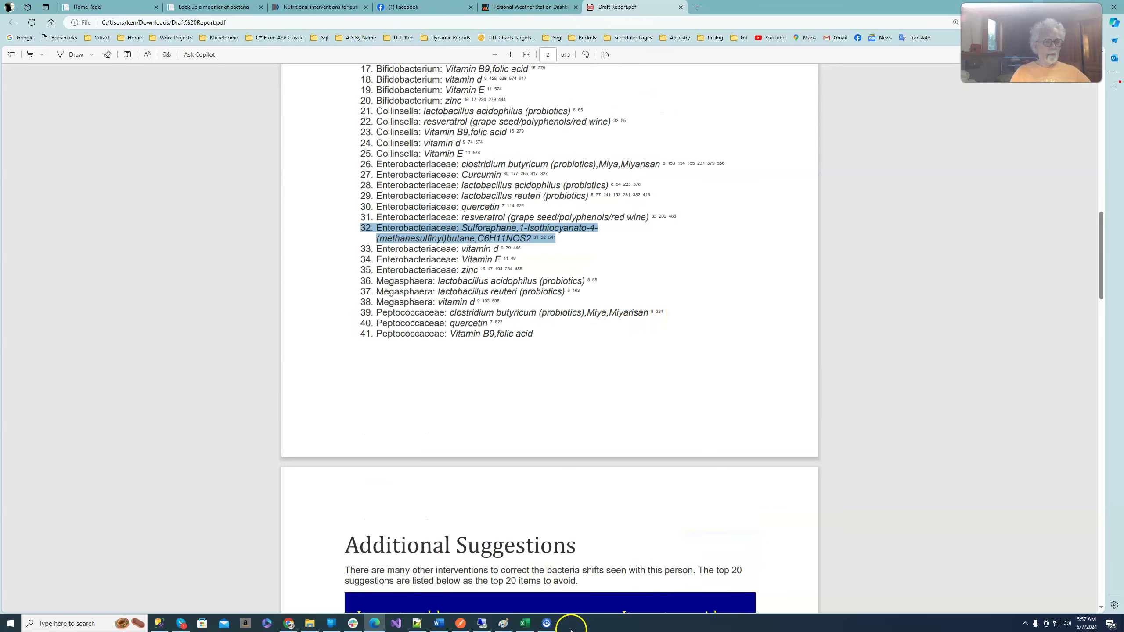
pyautogui.moveTo(531, 627)
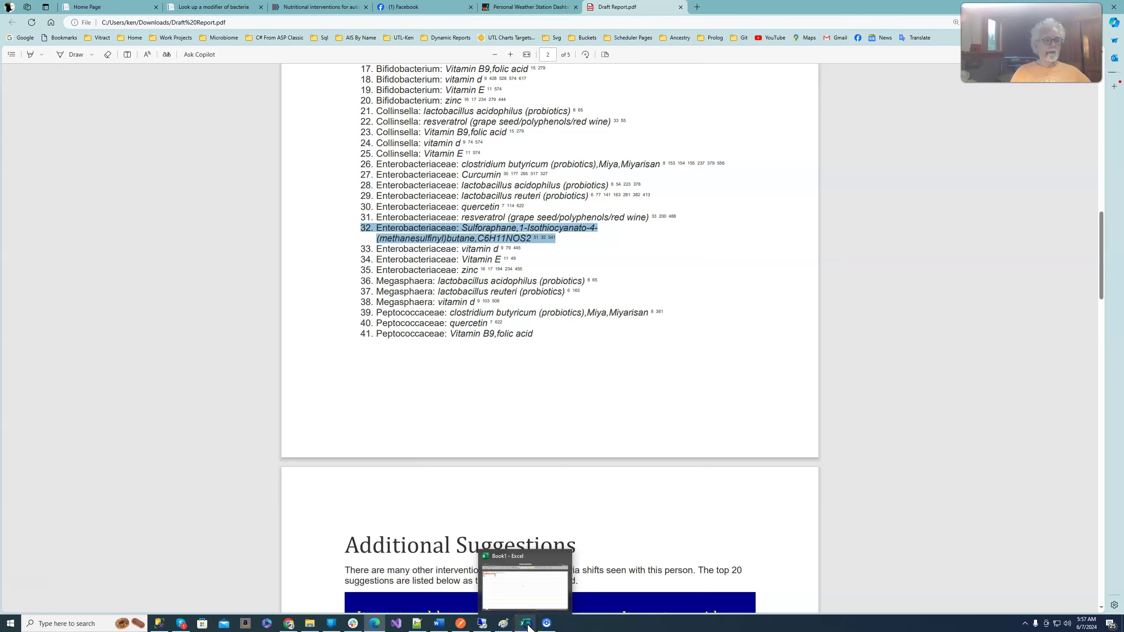
# - Bring the Autism Cross Validation workbook forward and restore it as a small window at left
pyautogui.click(527, 624)
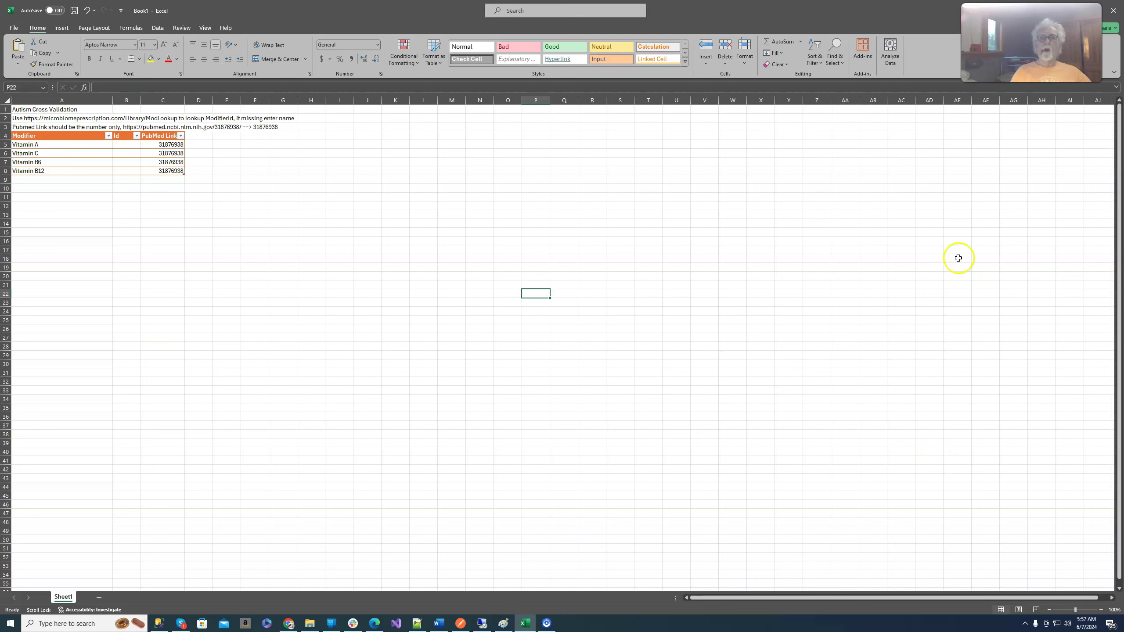
pyautogui.moveTo(881, 11); pyautogui.dragTo(128, 11)
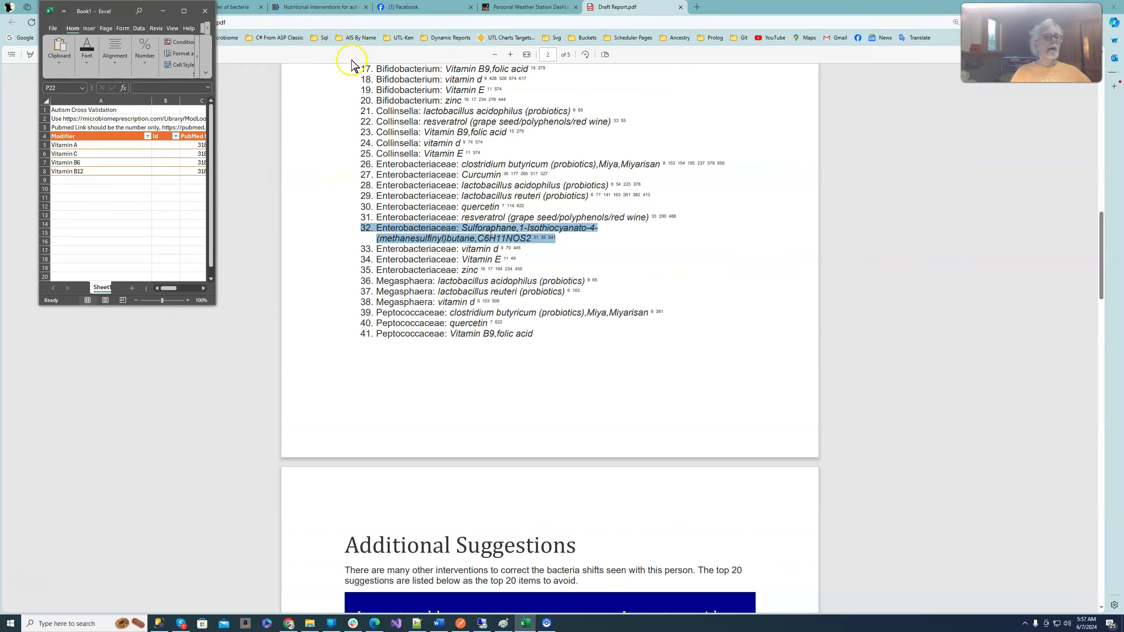
# - Show the Look up a modifier page and split the Draft Report tab into its own window
pyautogui.click(979, 273)
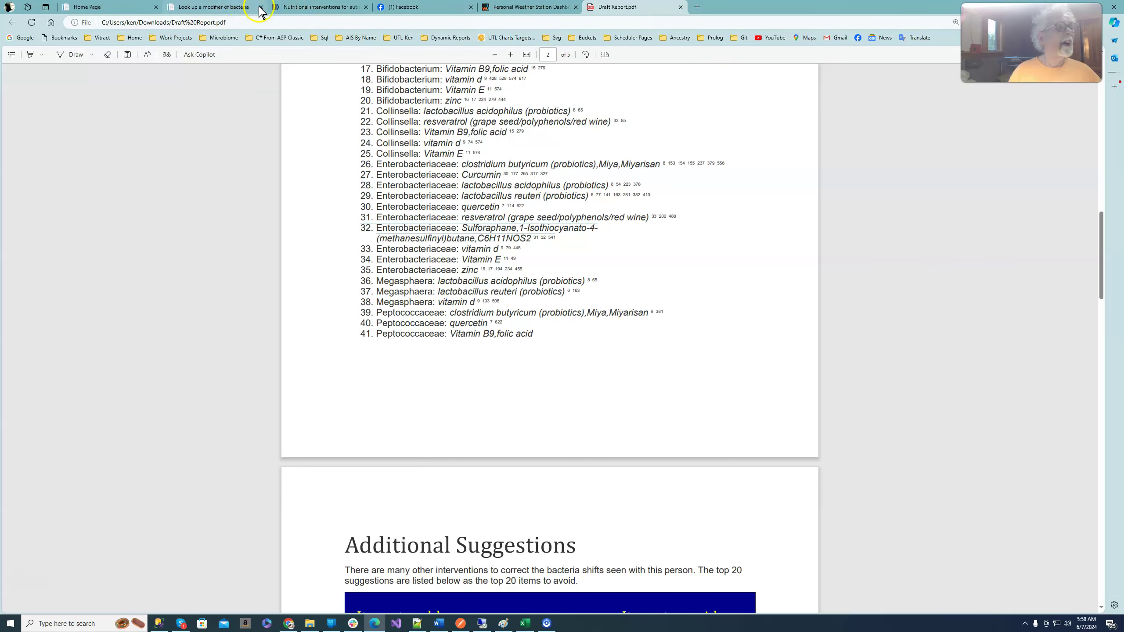
pyautogui.click(217, 7)
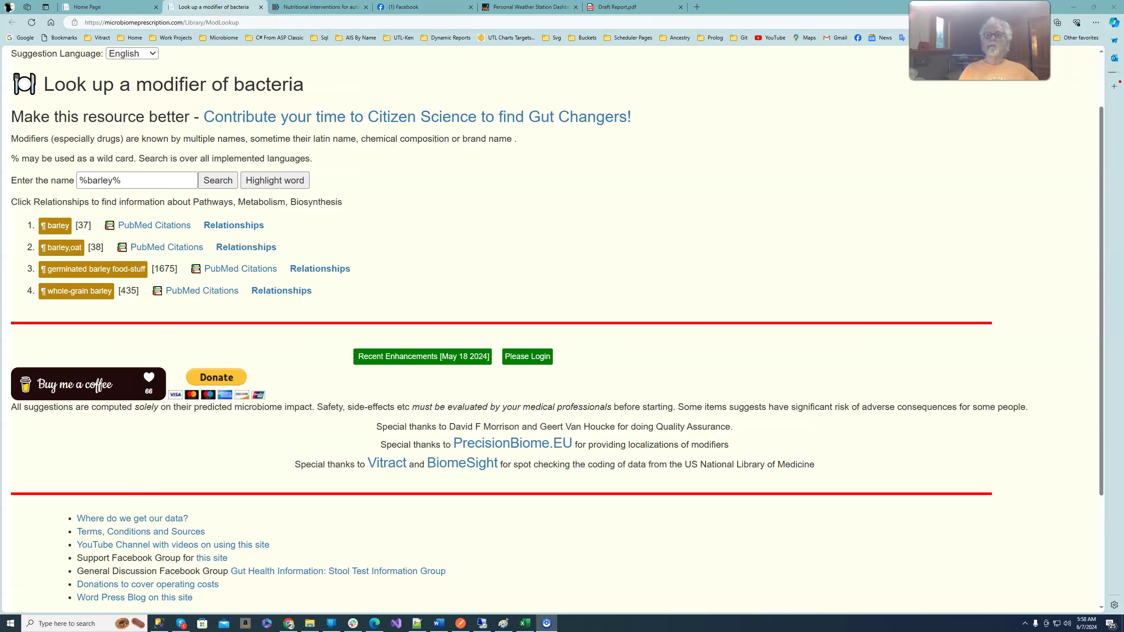
pyautogui.click(1095, 8)
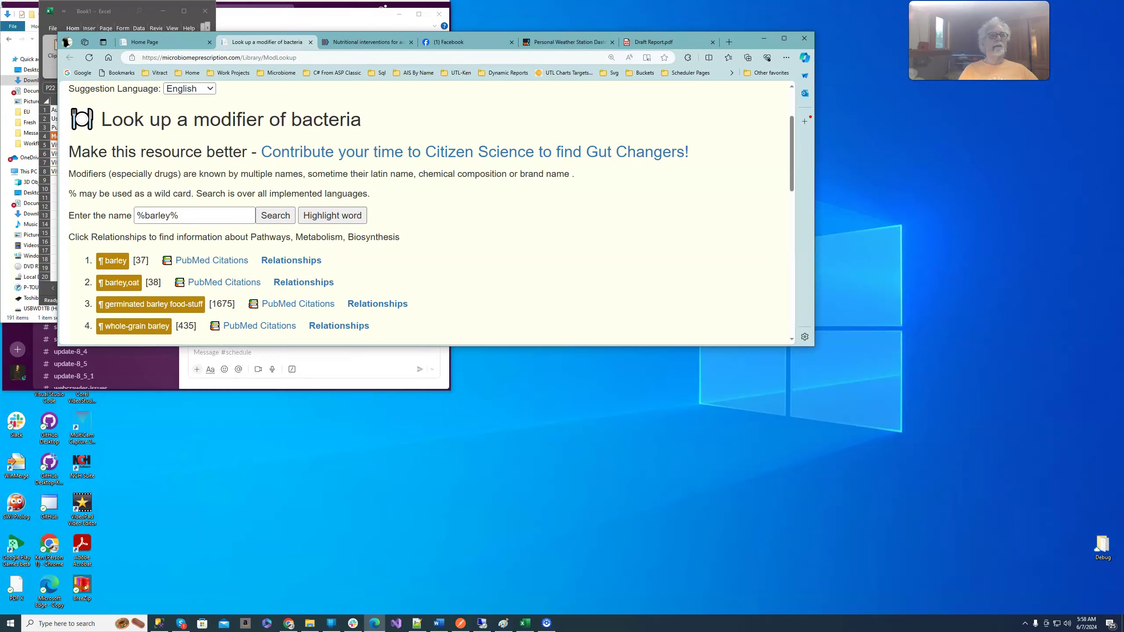
pyautogui.click(664, 41)
pyautogui.moveTo(787, 78); pyautogui.dragTo(508, 307)
# - Make the modifier lookup window narrower and taller, placed at the top right
pyautogui.moveTo(693, 48); pyautogui.dragTo(933, 65)
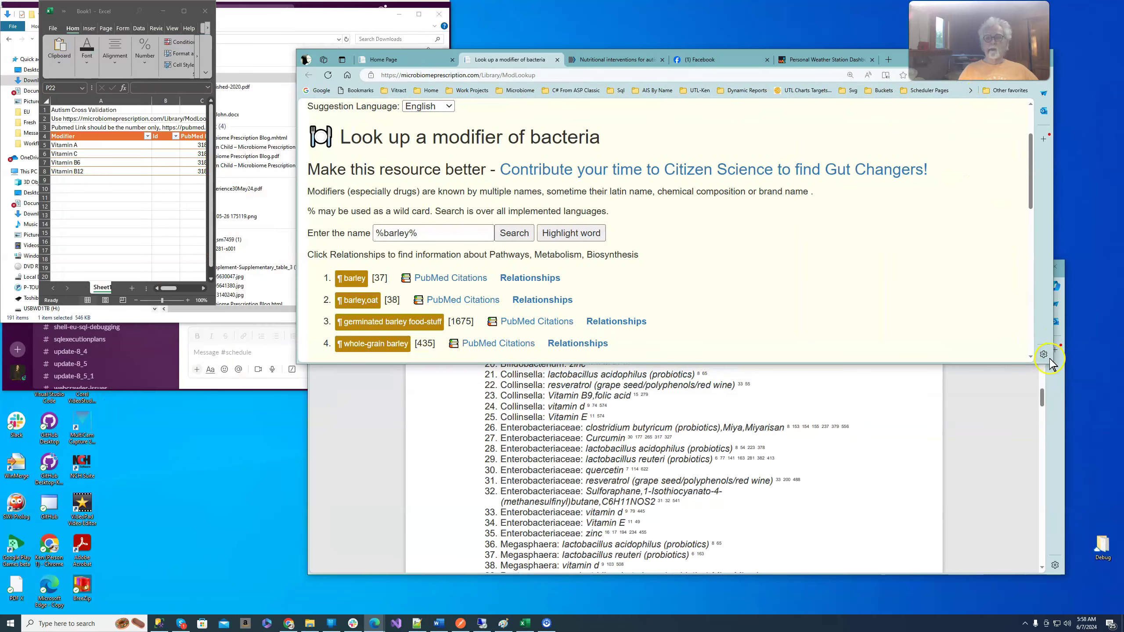
pyautogui.moveTo(1043, 367); pyautogui.dragTo(894, 588)
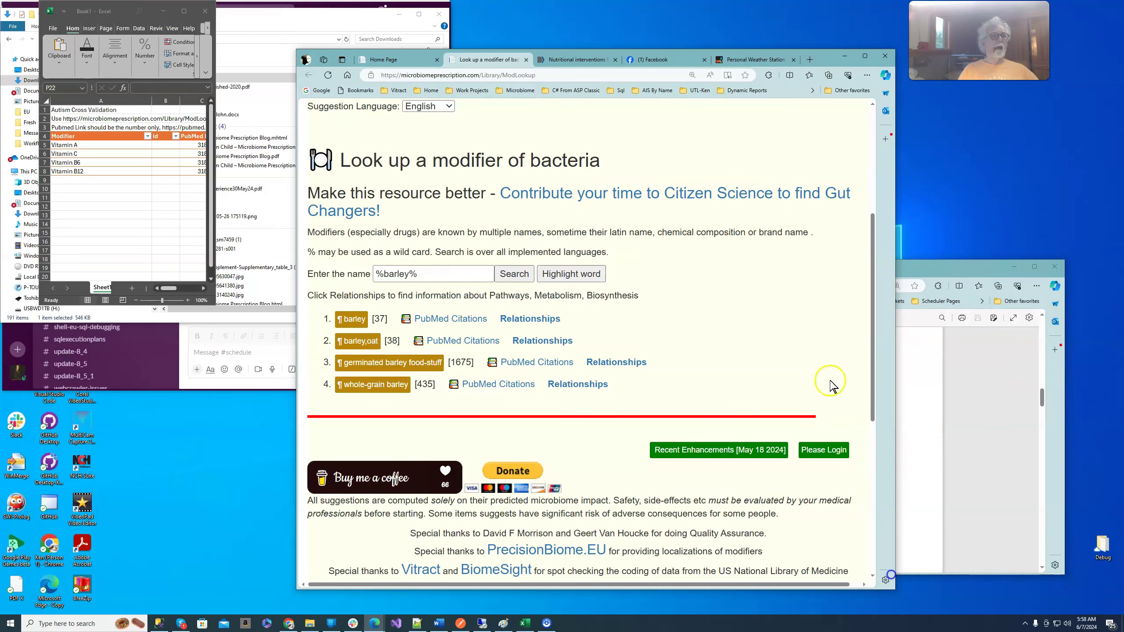
pyautogui.moveTo(819, 62); pyautogui.dragTo(964, 23)
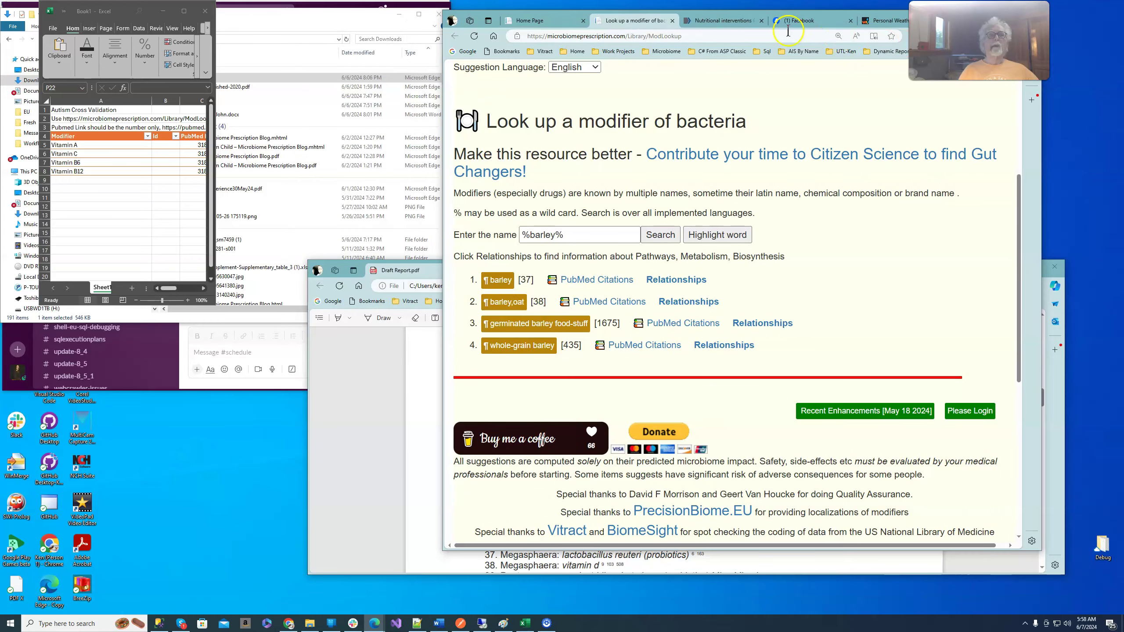
# - Open the autism nutritional interventions article, widen Excel, and select its PMID 31876938
pyautogui.click(705, 21)
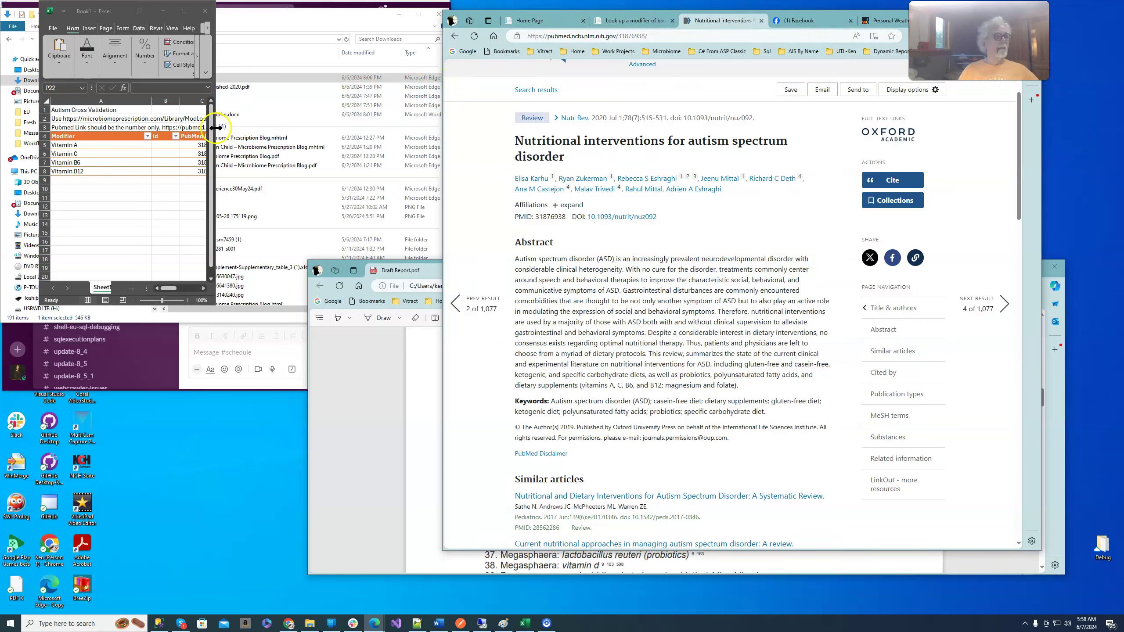
pyautogui.moveTo(216, 128); pyautogui.dragTo(382, 156)
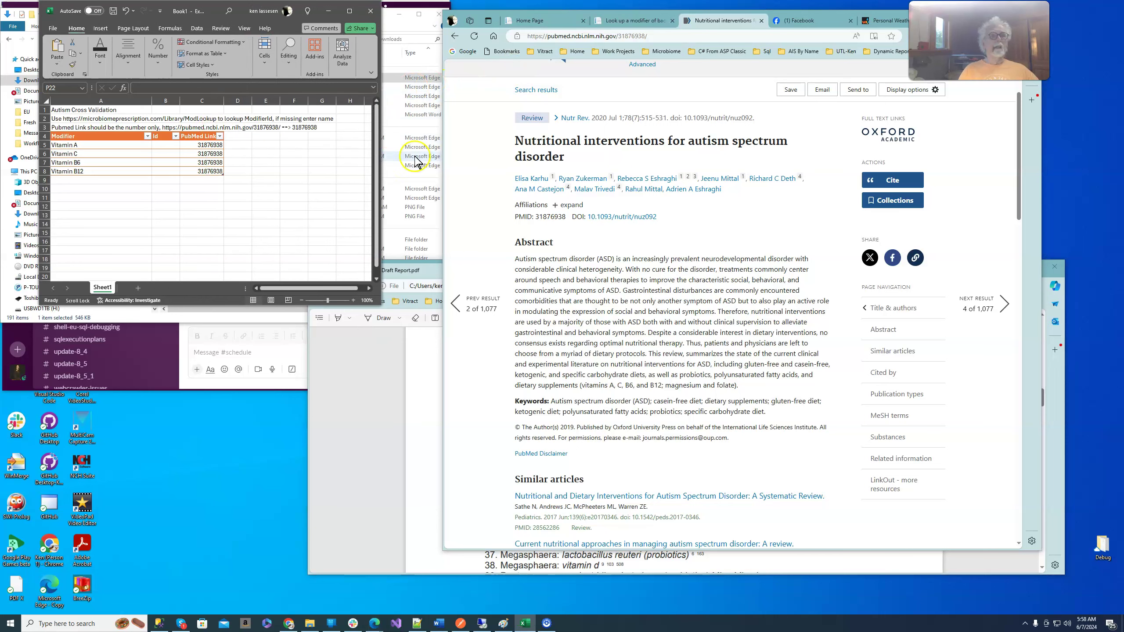
pyautogui.doubleClick(630, 36)
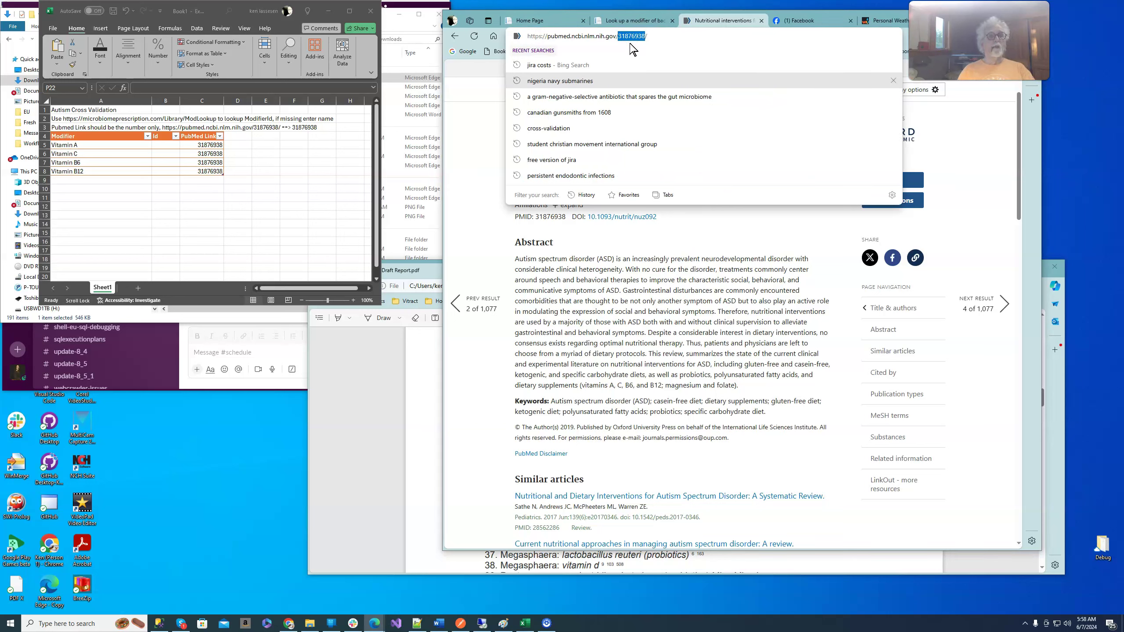
pyautogui.click(574, 196)
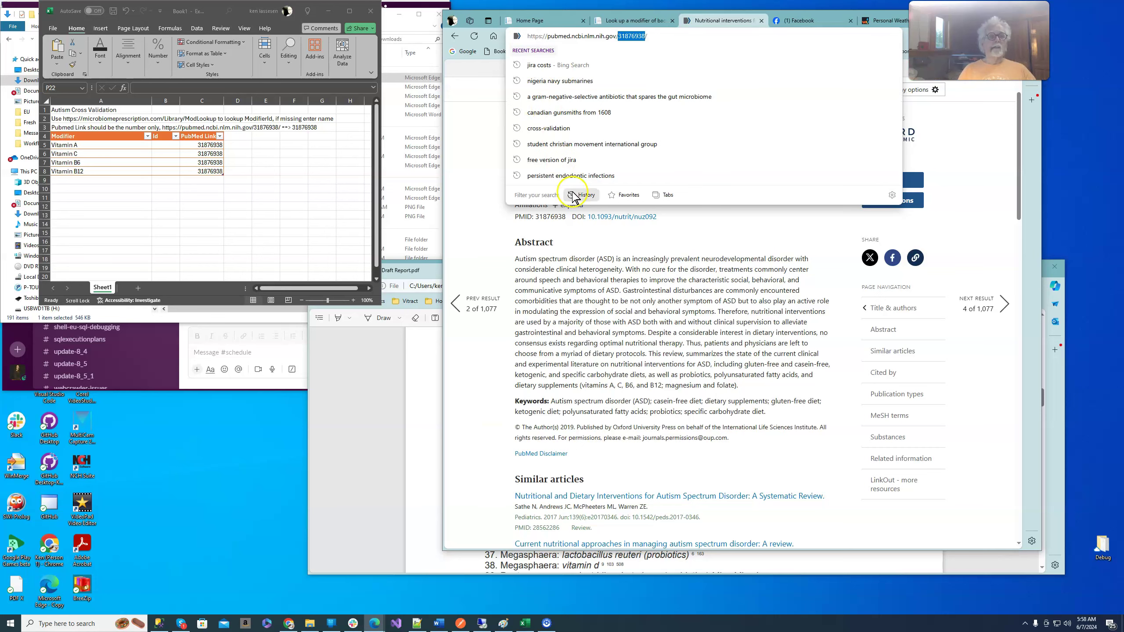
pyautogui.click(664, 245)
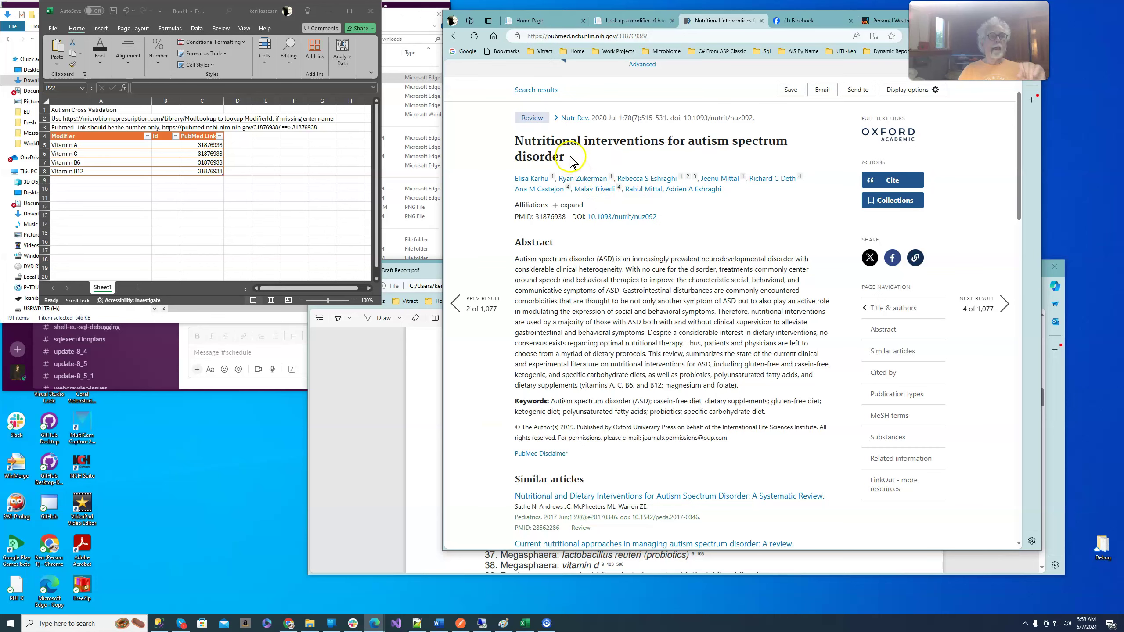
# - Search PubMed for 'Nutritional interventions for autism spectrum disorder' and open the first result
pyautogui.moveTo(564, 157); pyautogui.dragTo(498, 150)
pyautogui.hotkey('ctrl', 'c')
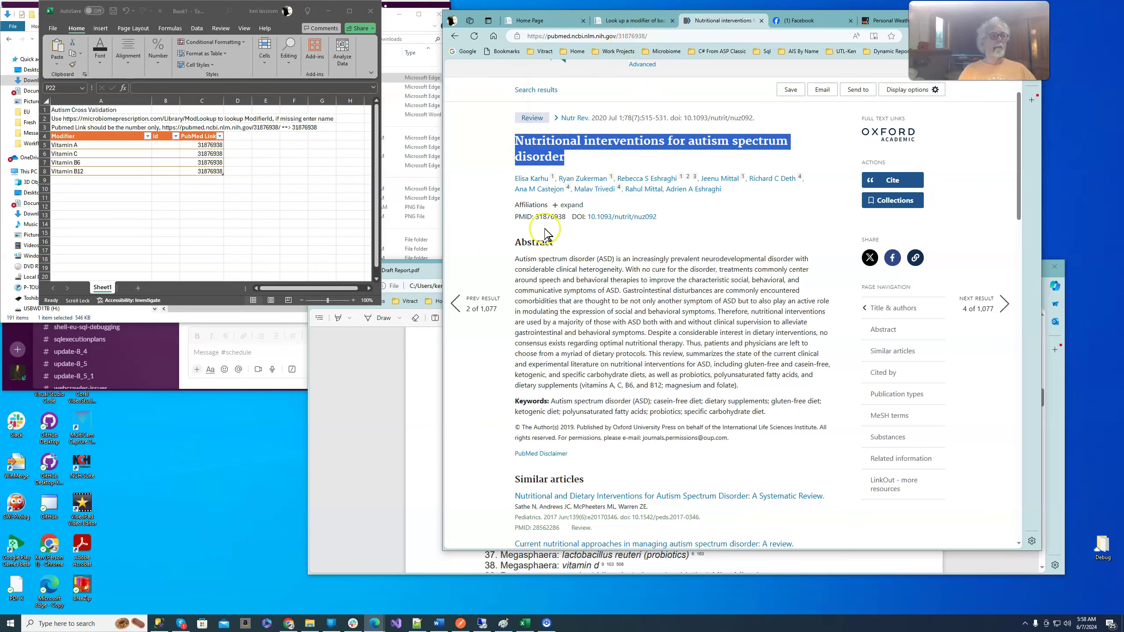
pyautogui.scroll(3, 629, 147)
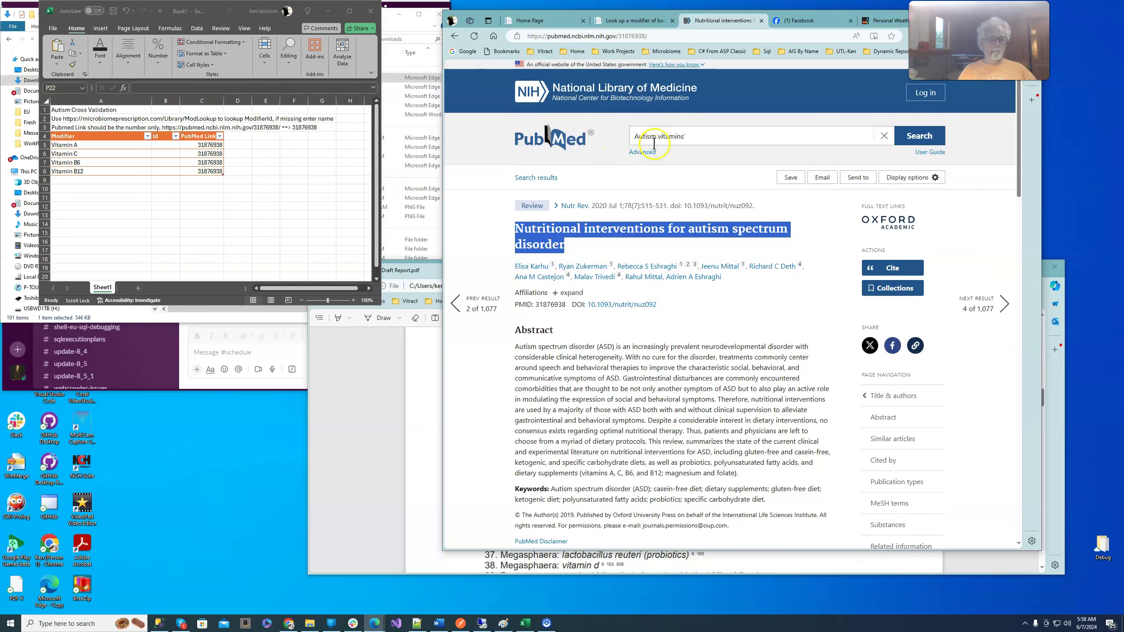
pyautogui.click(708, 136)
pyautogui.hotkey('ctrl', 'a')
pyautogui.hotkey('ctrl', 'v')
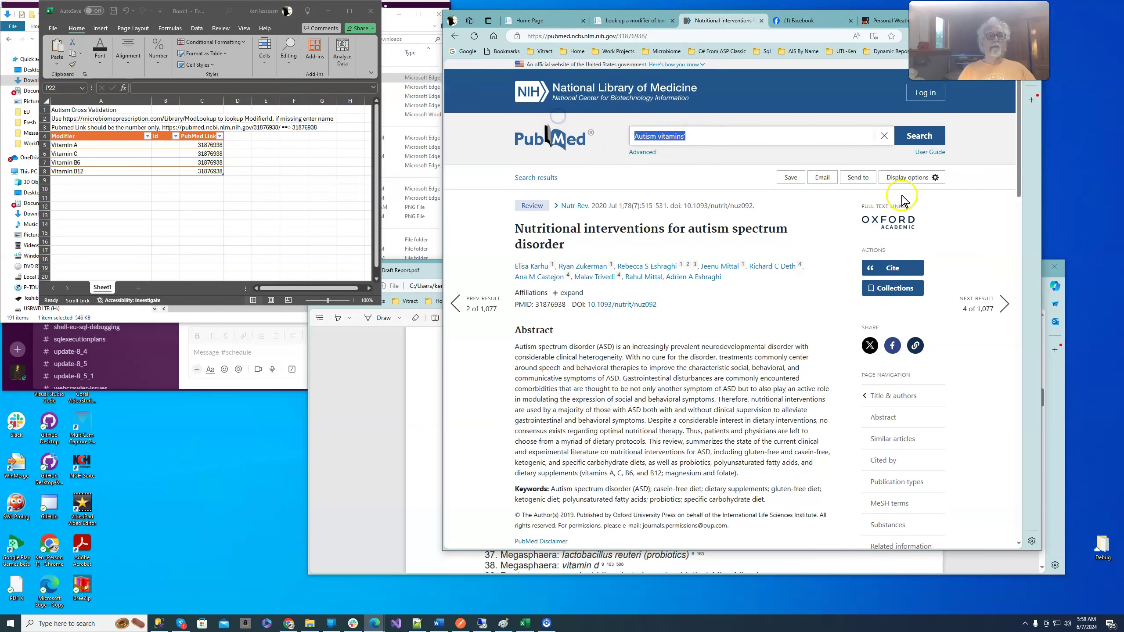
pyautogui.click(910, 140)
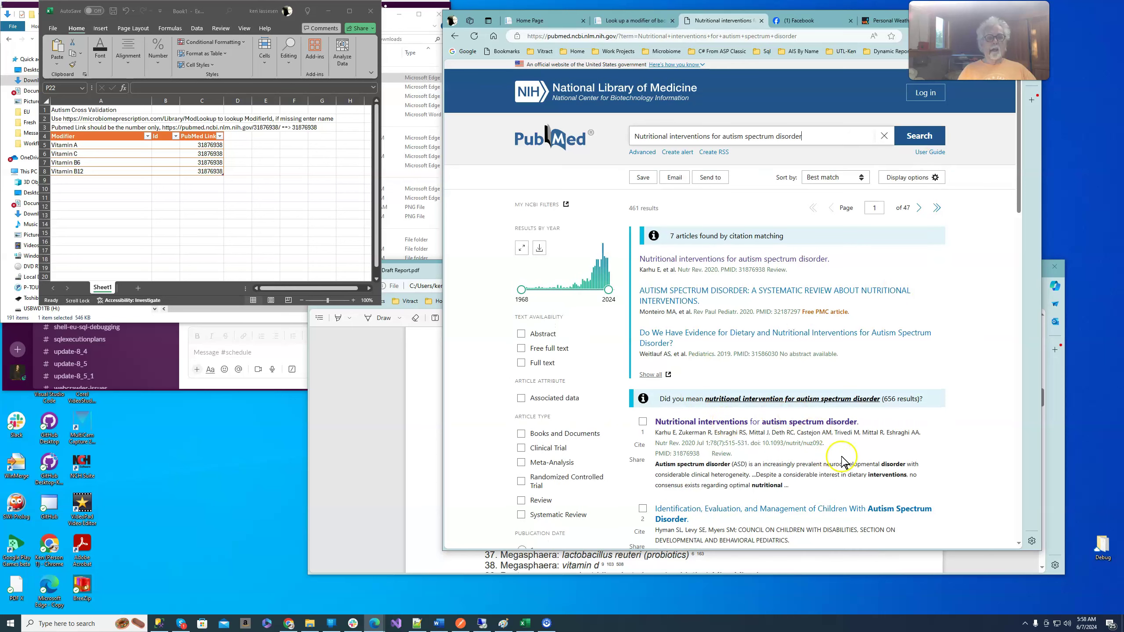
pyautogui.scroll(-4, 978, 433)
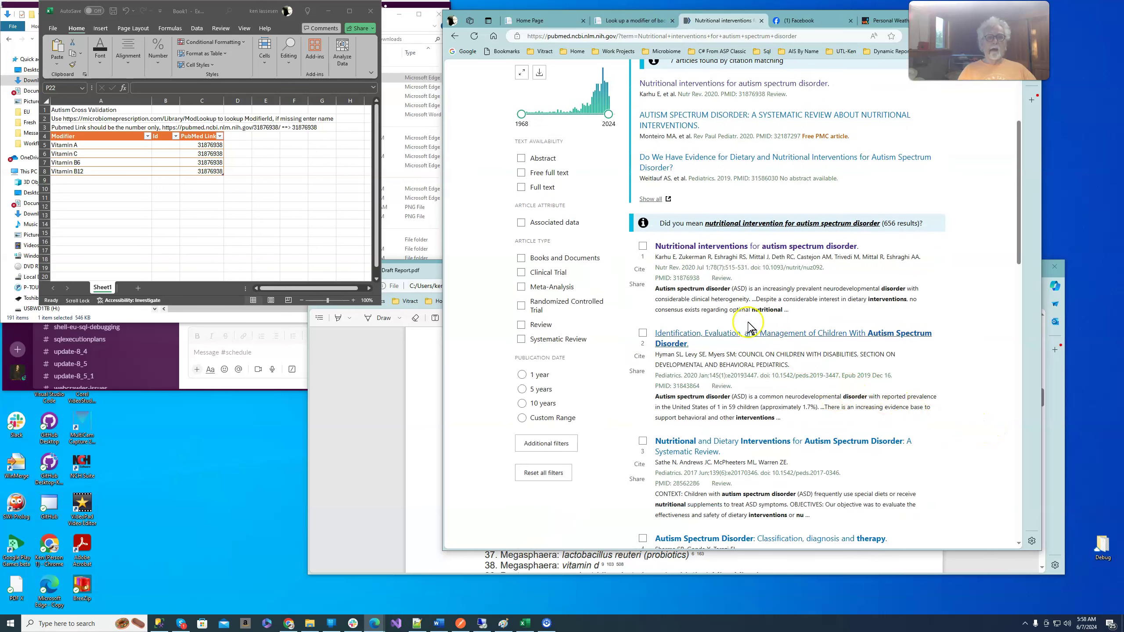
pyautogui.click(681, 247)
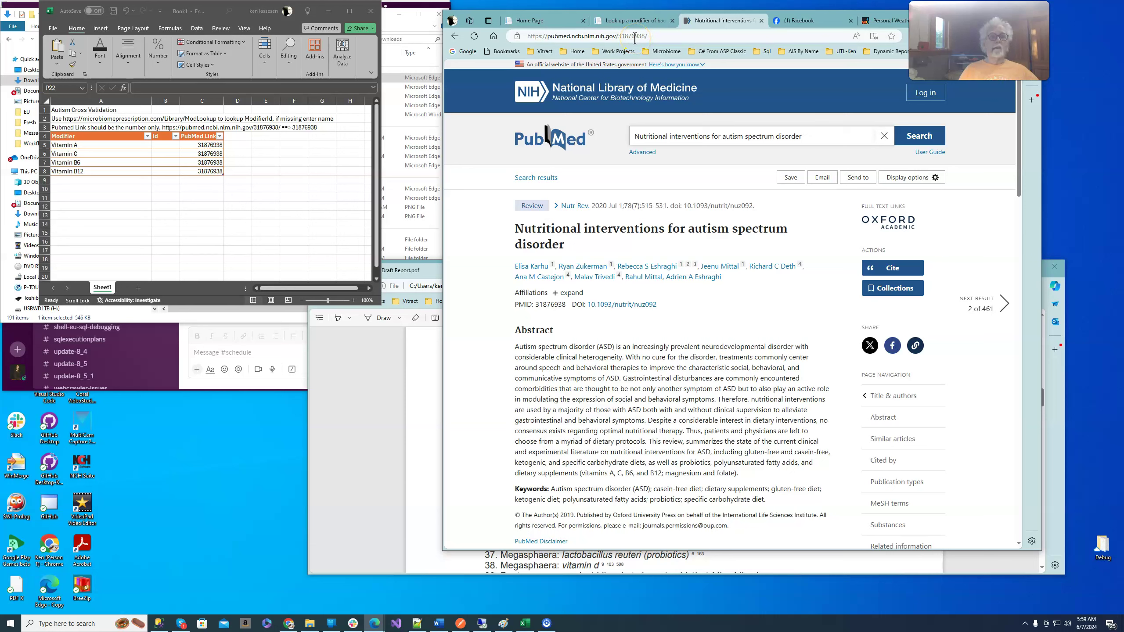
pyautogui.click(699, 223)
# - Look up the vitamin A modifier and enter its id 486 in cell B5
pyautogui.click(662, 25)
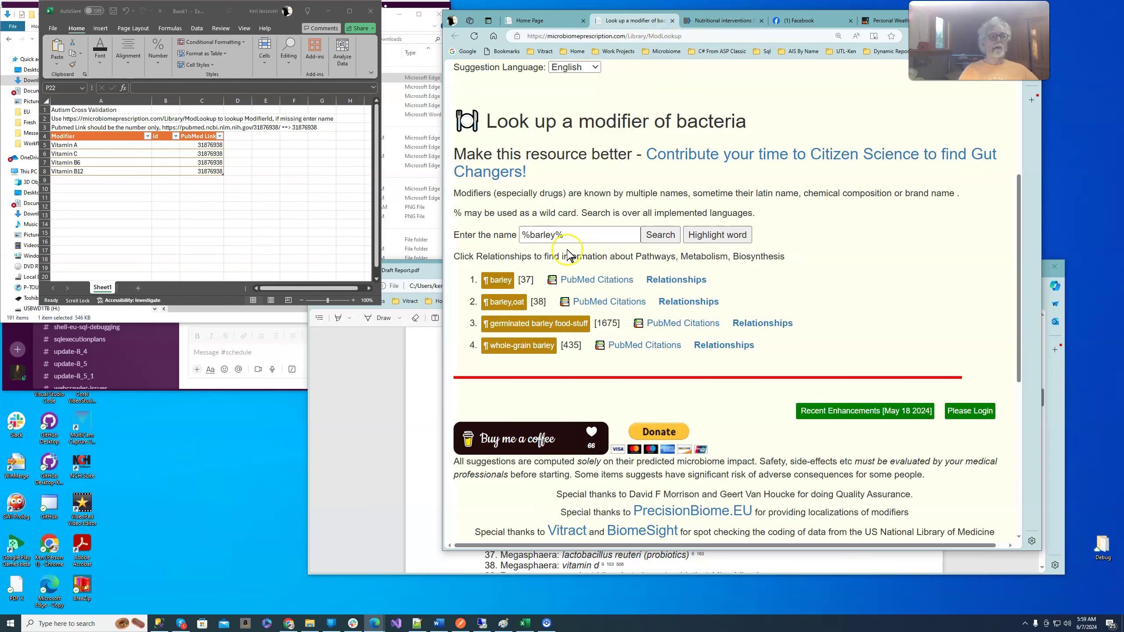
pyautogui.doubleClick(543, 234)
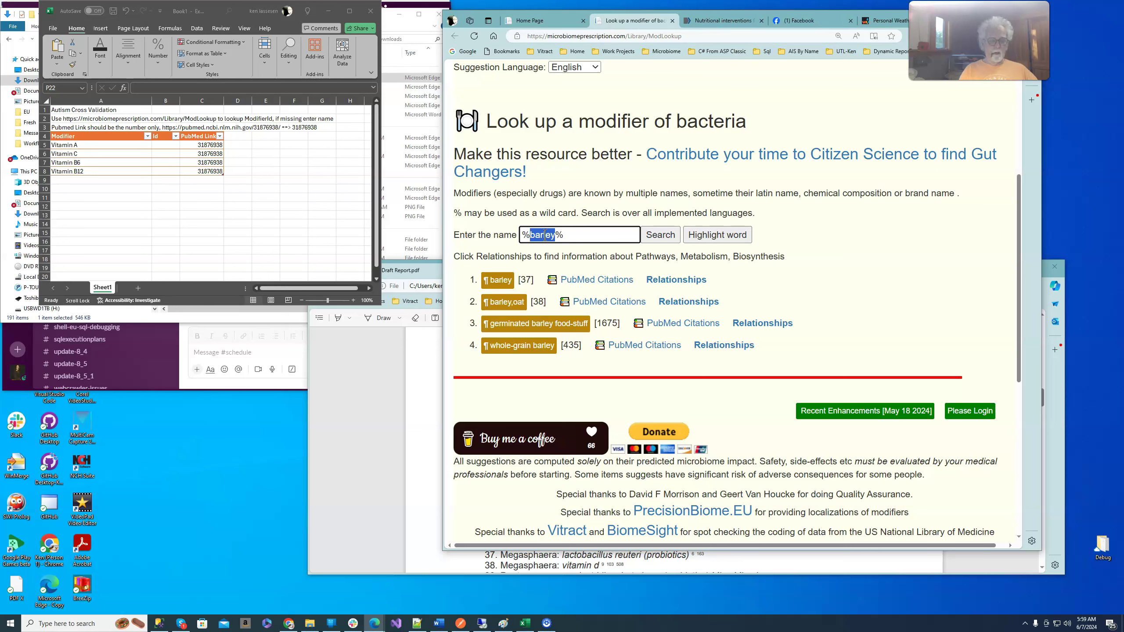
pyautogui.write('vitamin A%')
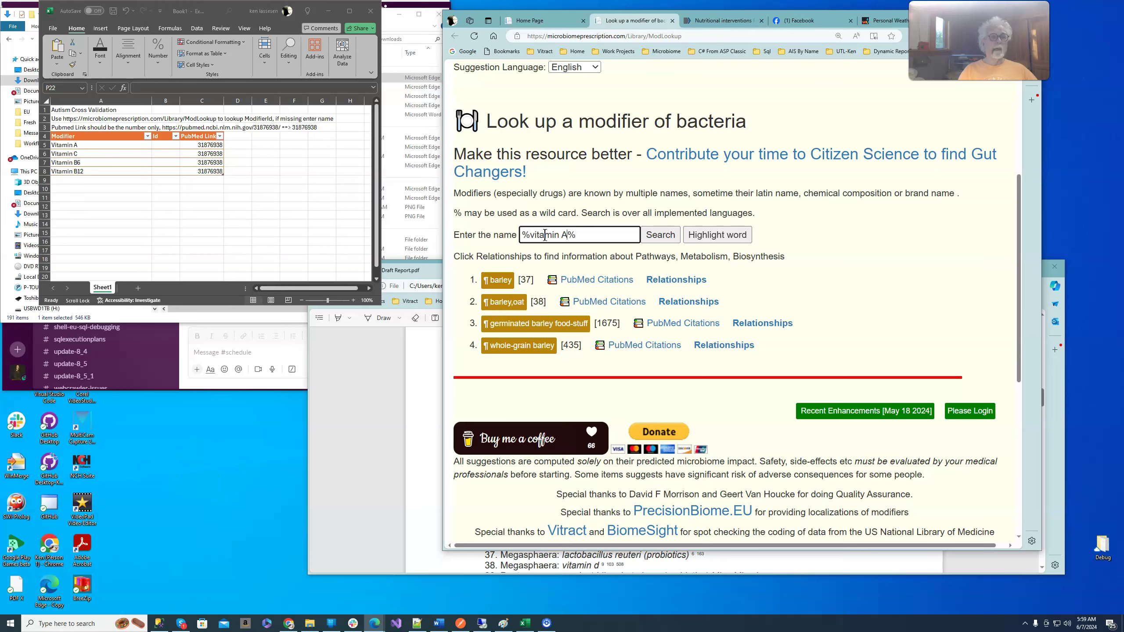
pyautogui.click(662, 235)
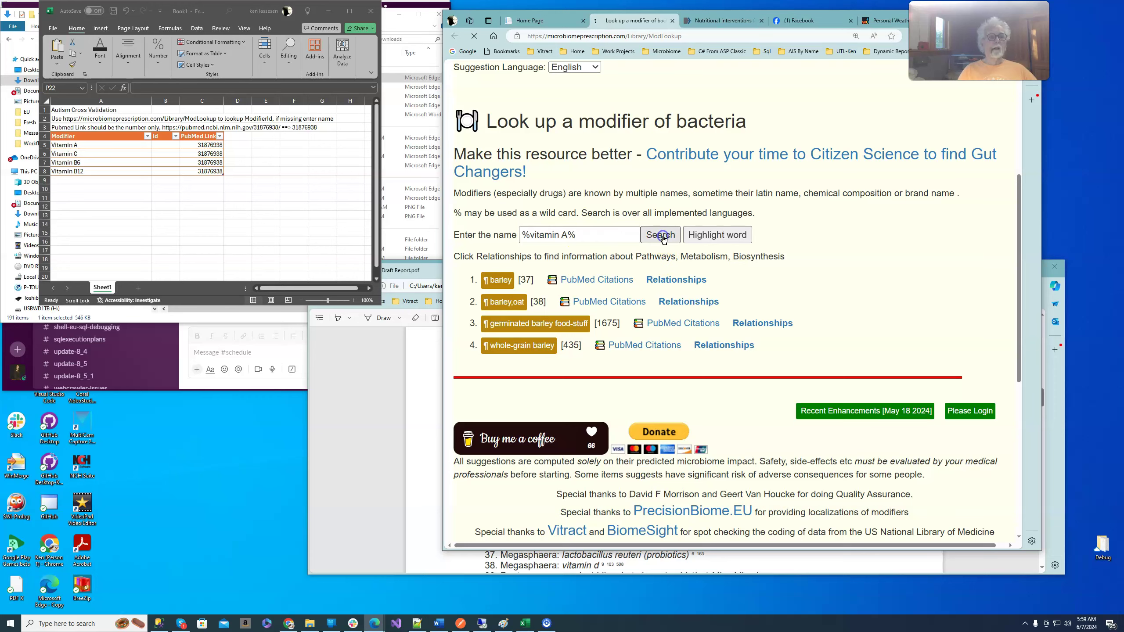
pyautogui.scroll(-8, 619, 248)
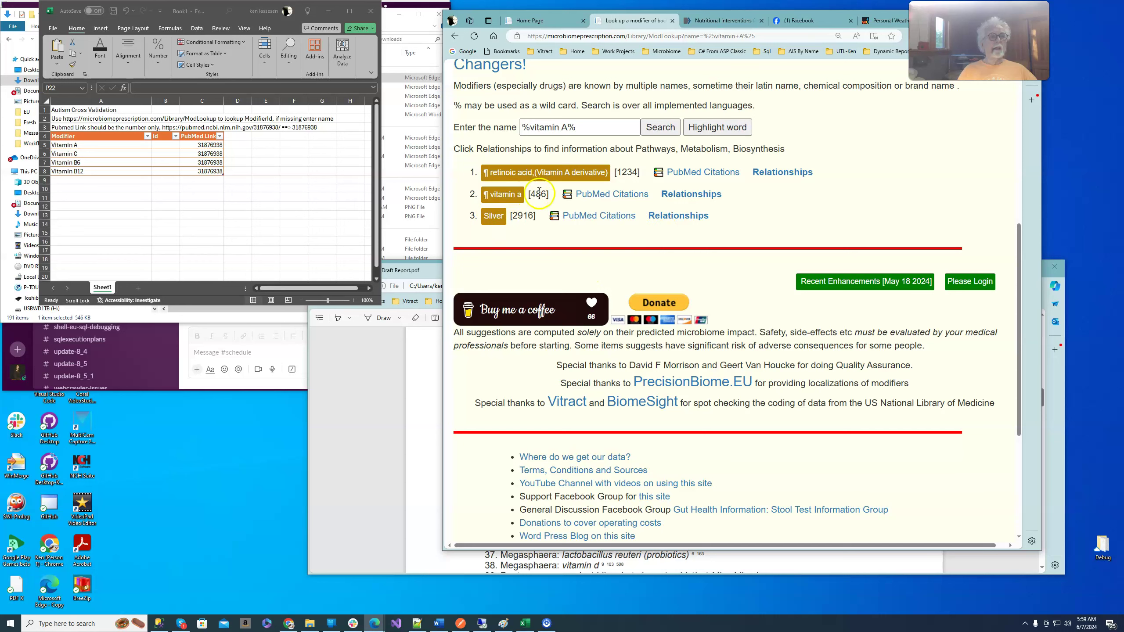
pyautogui.doubleClick(540, 196)
pyautogui.hotkey('ctrl', 'c')
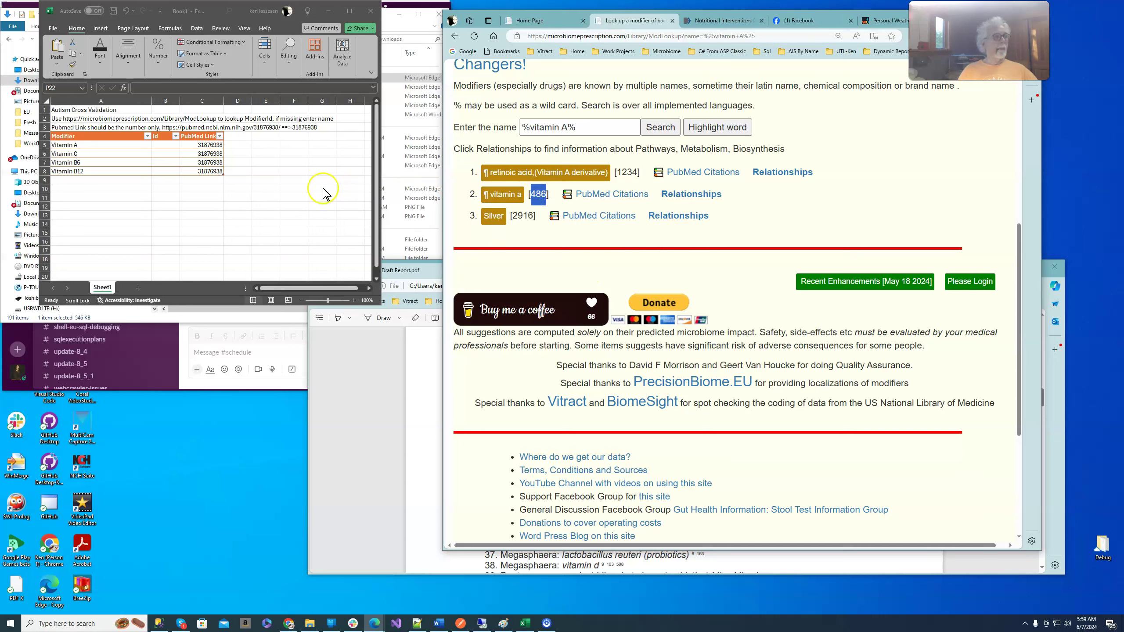
pyautogui.click(168, 145)
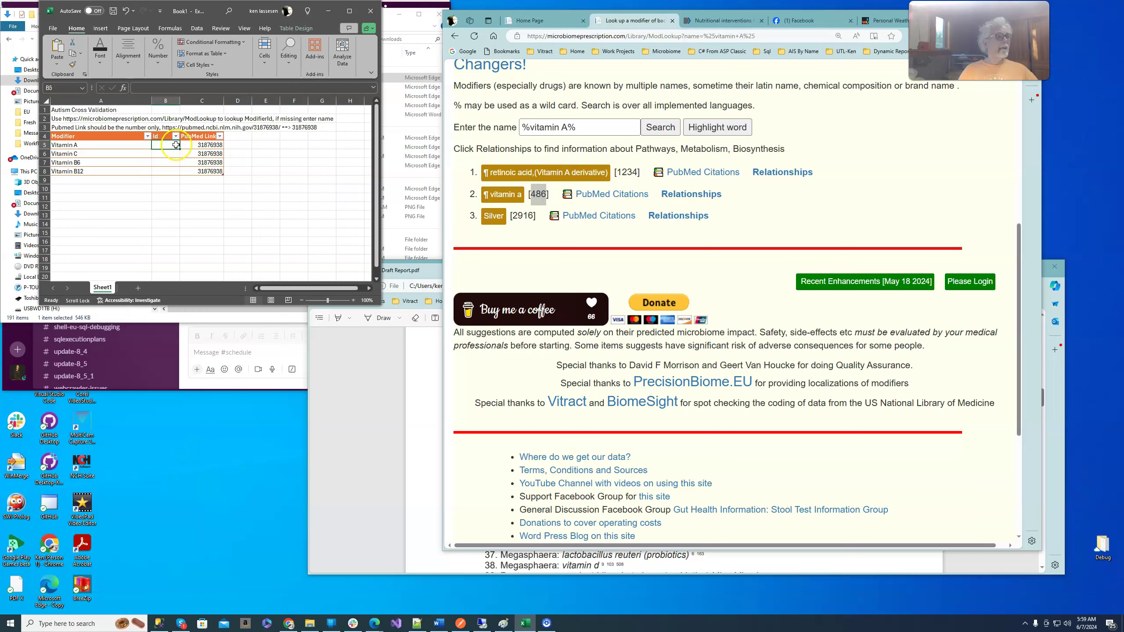
pyautogui.hotkey('ctrl', 'v')
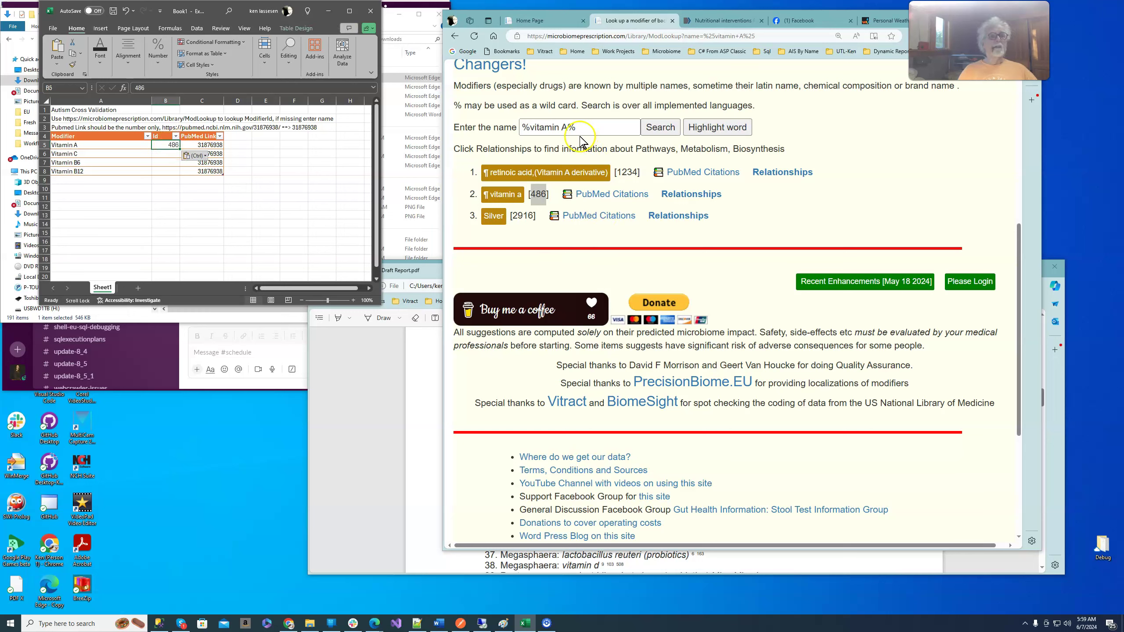
# - Look up vitamin C and paste its modifier id 1864 into cell B6
pyautogui.doubleClick(565, 127)
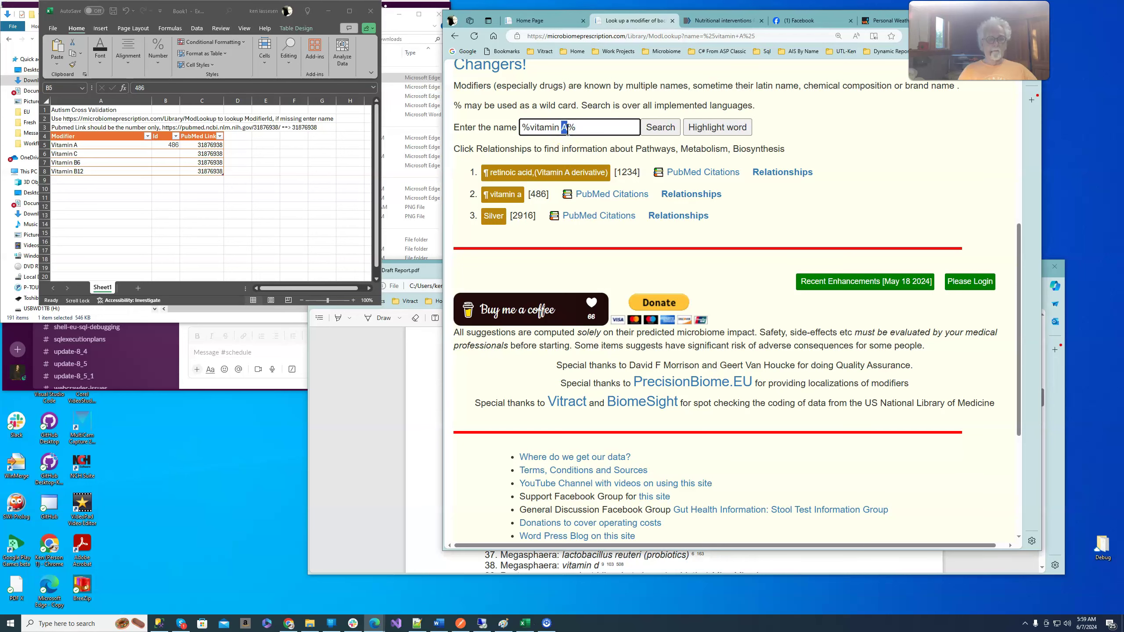
pyautogui.write('C')
pyautogui.click(661, 130)
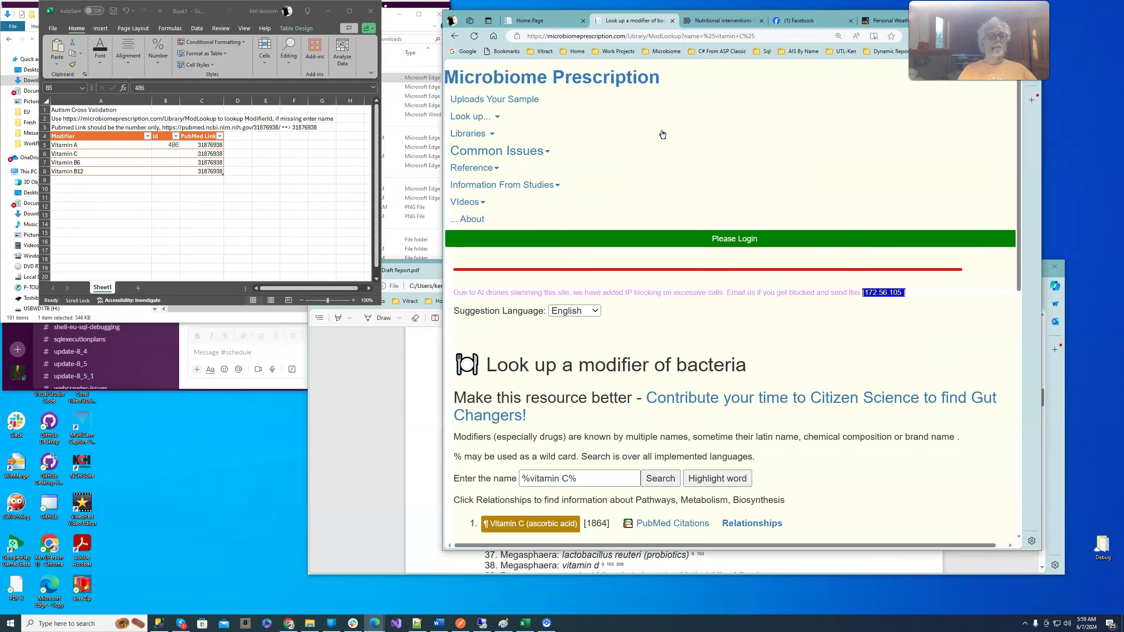
pyautogui.scroll(-1, 660, 196)
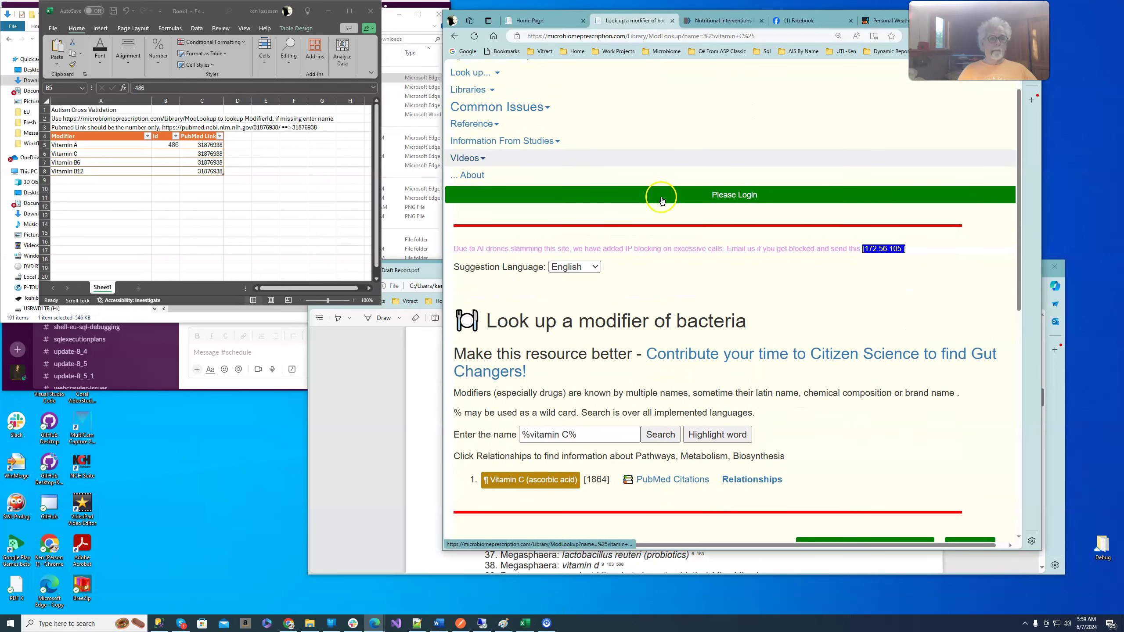
pyautogui.tripleClick(596, 480)
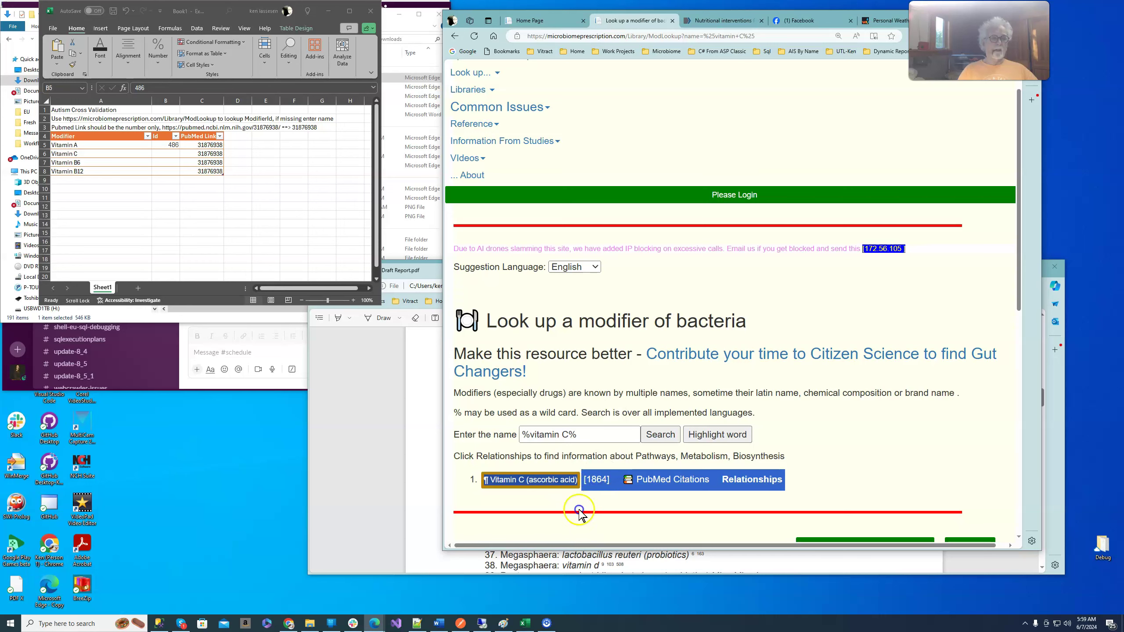
pyautogui.click(596, 479)
pyautogui.doubleClick(598, 480)
pyautogui.hotkey('ctrl', 'c')
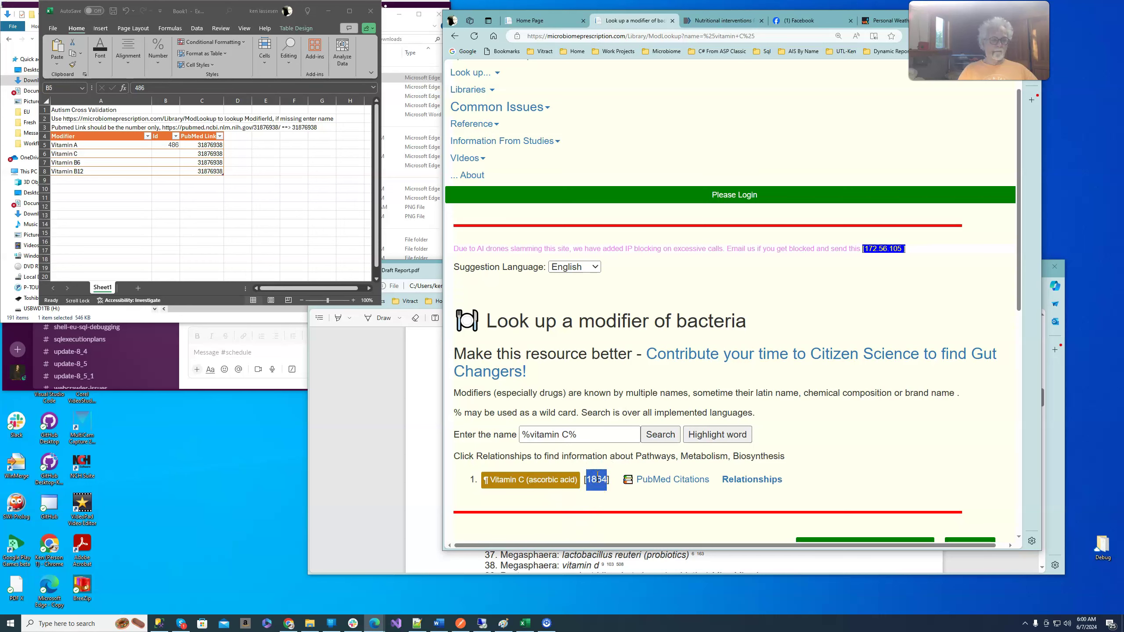
pyautogui.click(160, 151)
pyautogui.click(161, 152)
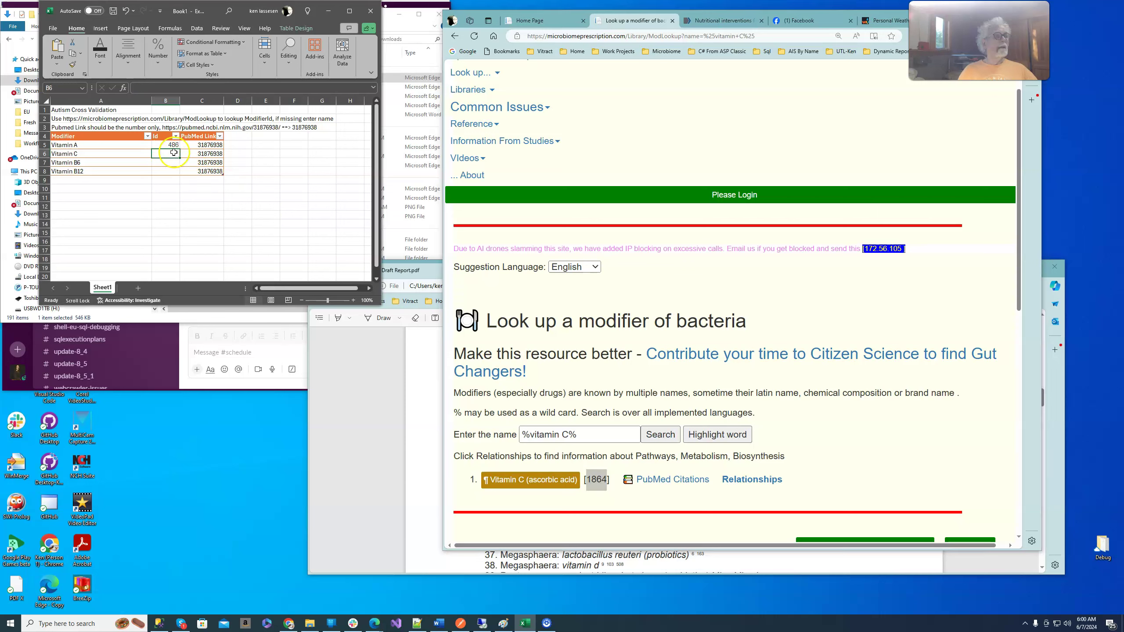
pyautogui.hotkey('ctrl', 'v')
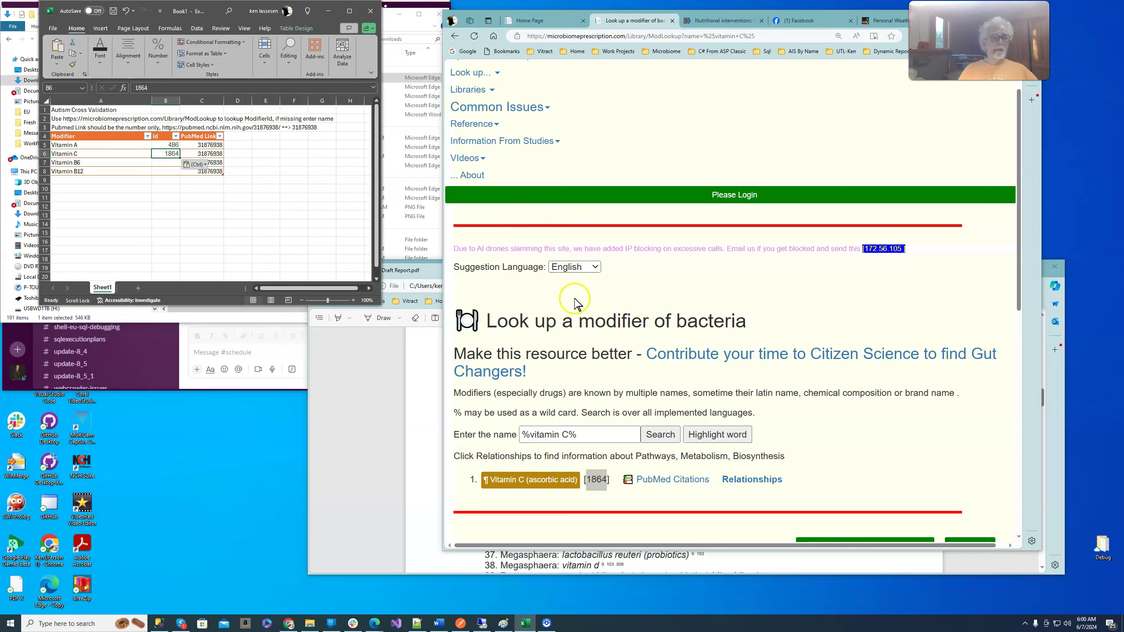
# - Look up vitamin B6 and paste its modifier id 1401 into cell B7
pyautogui.click(566, 433)
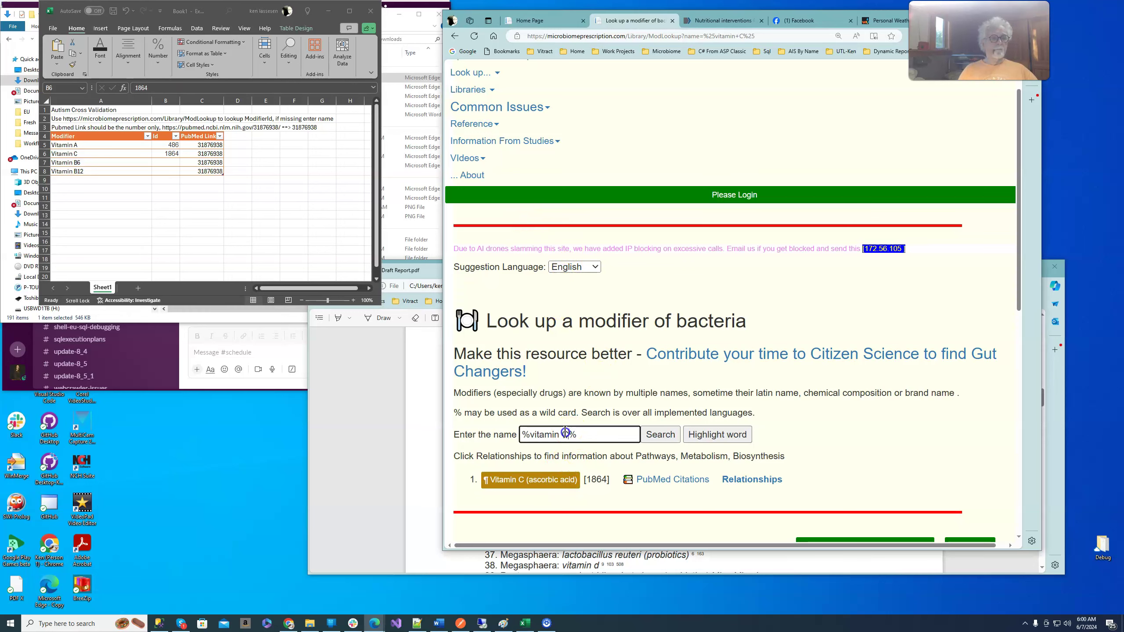
pyautogui.write('B6')
pyautogui.press('Return')
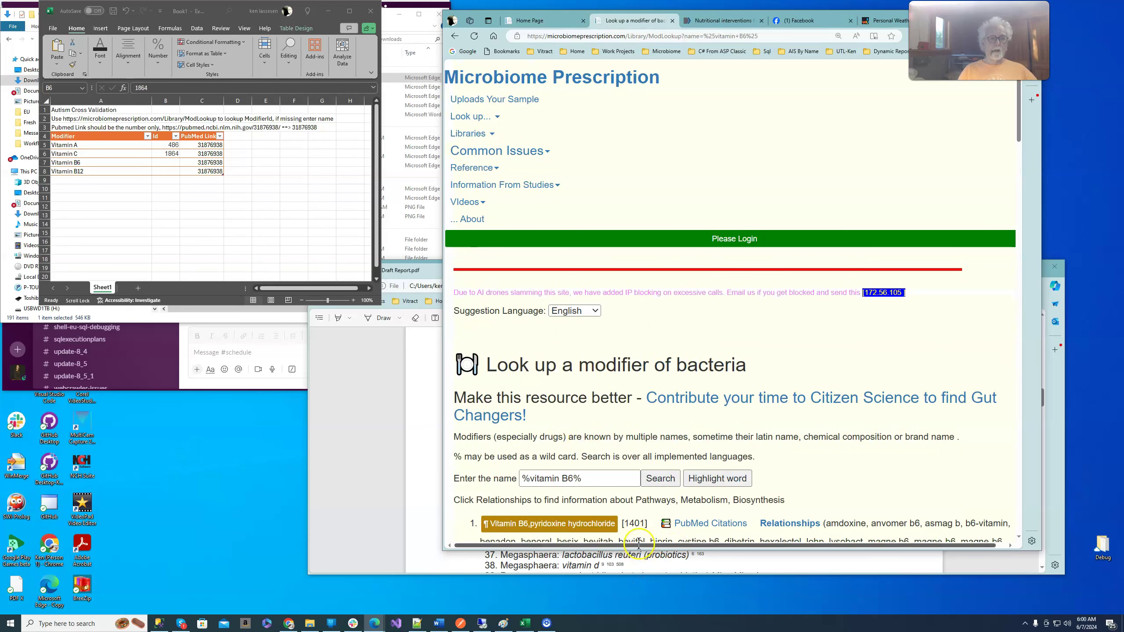
pyautogui.doubleClick(636, 524)
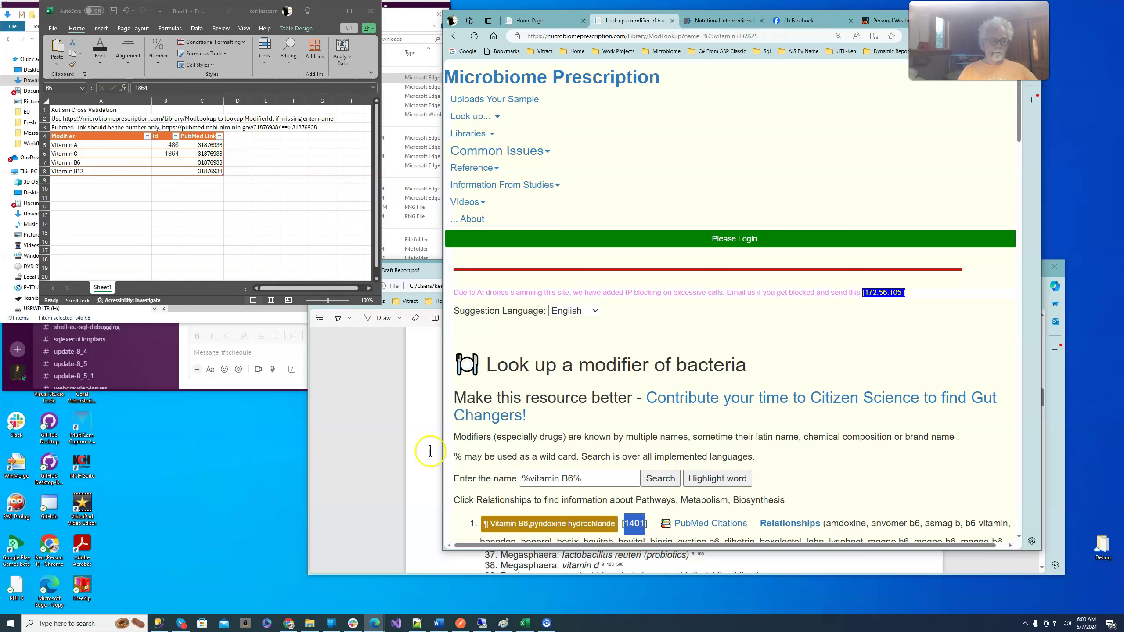
pyautogui.click(171, 162)
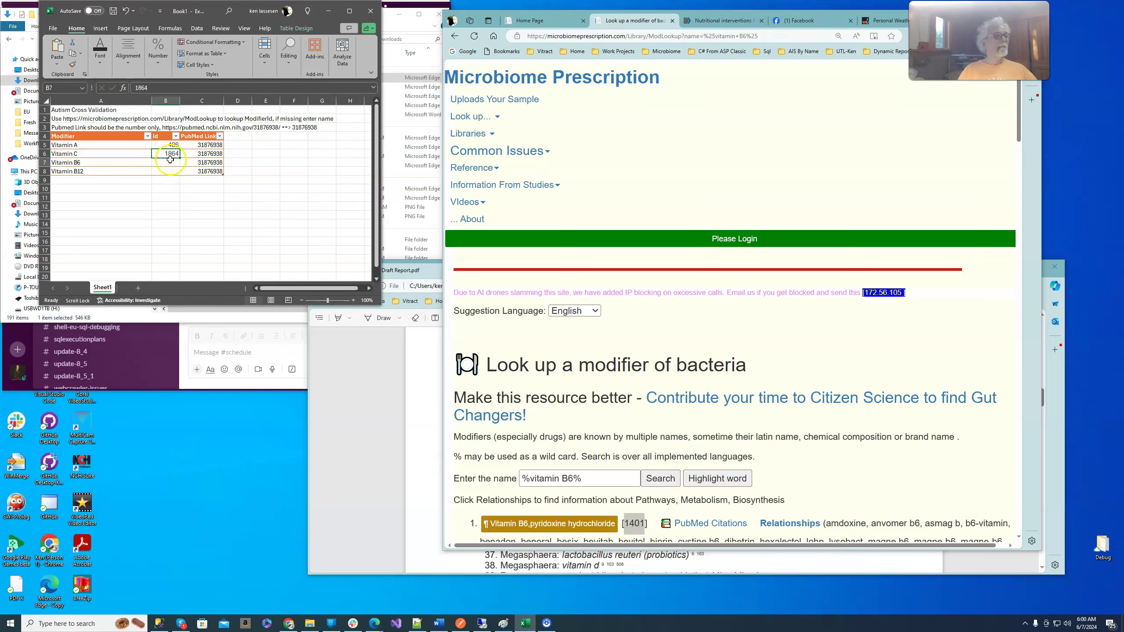
pyautogui.hotkey('ctrl', 'v')
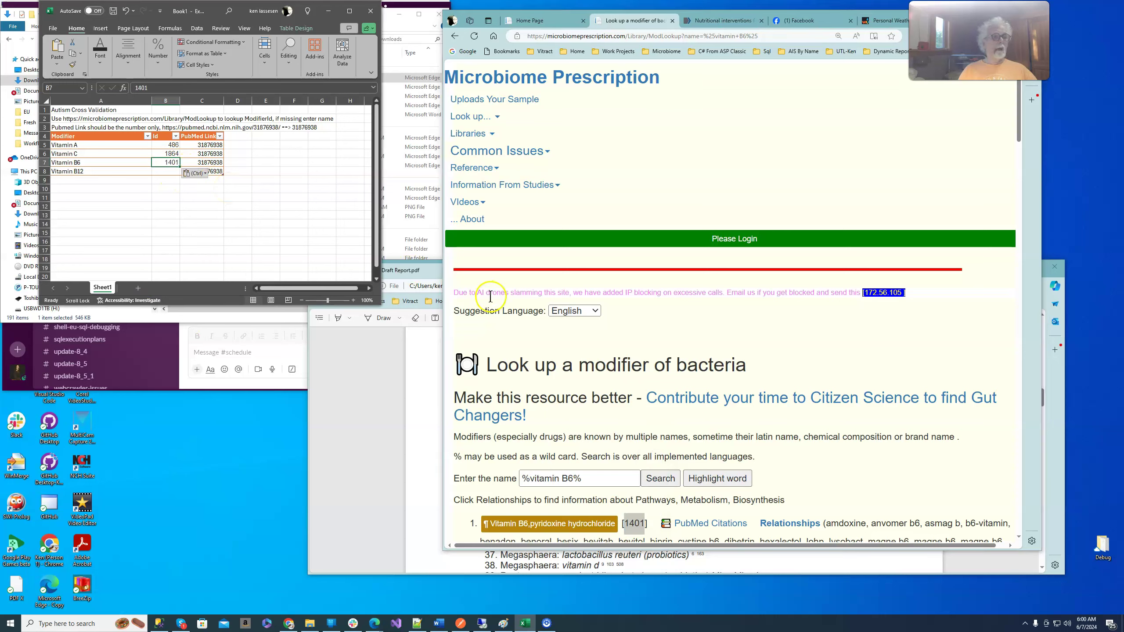
# - Search '%vitamin B12%' and paste its modifier id 1330 into cell B8
pyautogui.click(568, 482)
pyautogui.press('Delete')
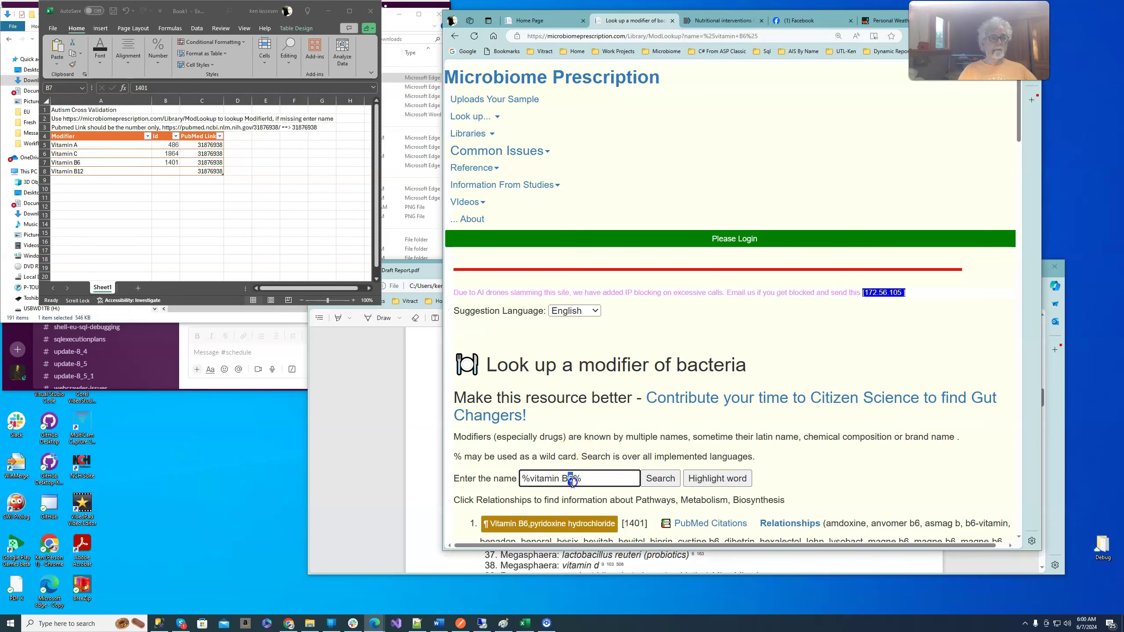
pyautogui.write('12')
pyautogui.click(661, 478)
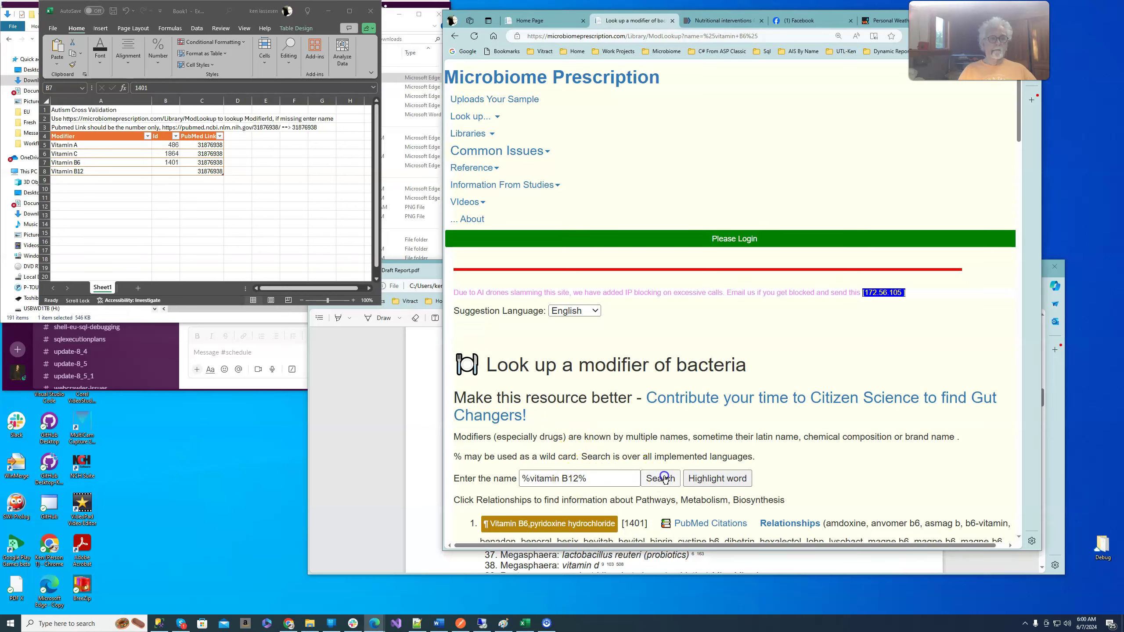
pyautogui.scroll(-2, 713, 432)
pyautogui.scroll(-2, 713, 432)
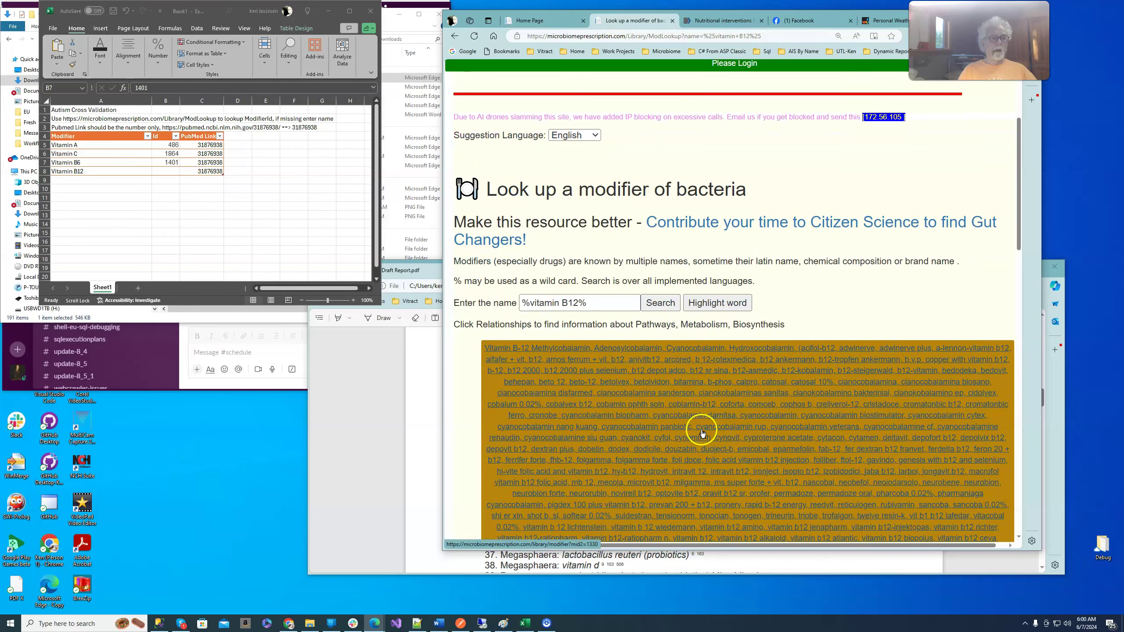
pyautogui.scroll(-6, 452, 401)
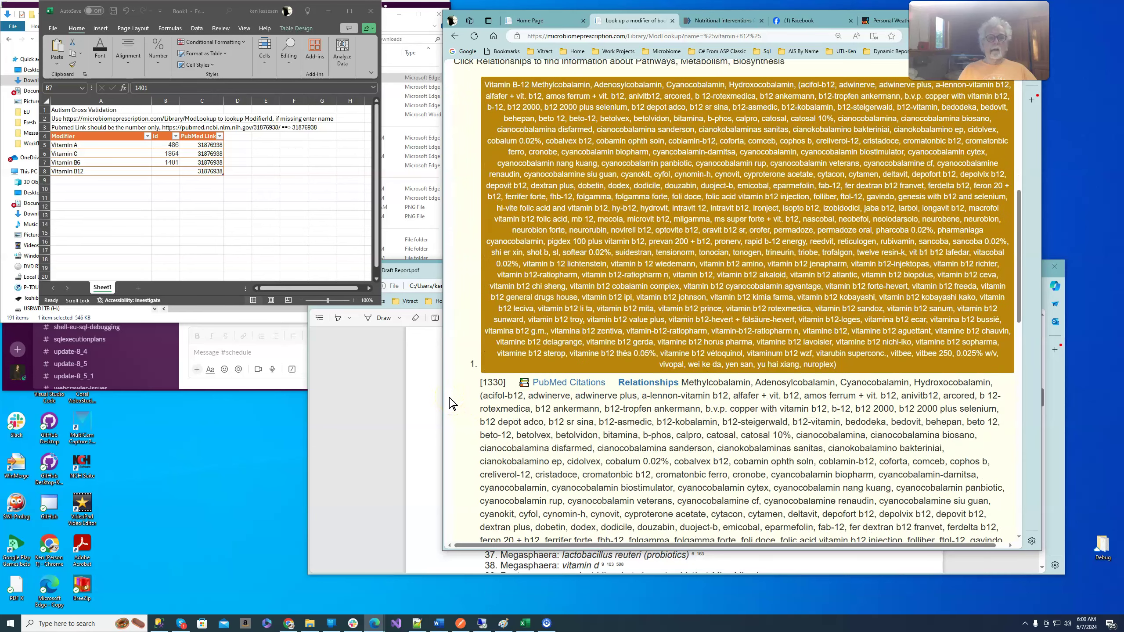
pyautogui.doubleClick(496, 383)
pyautogui.hotkey('ctrl', 'c')
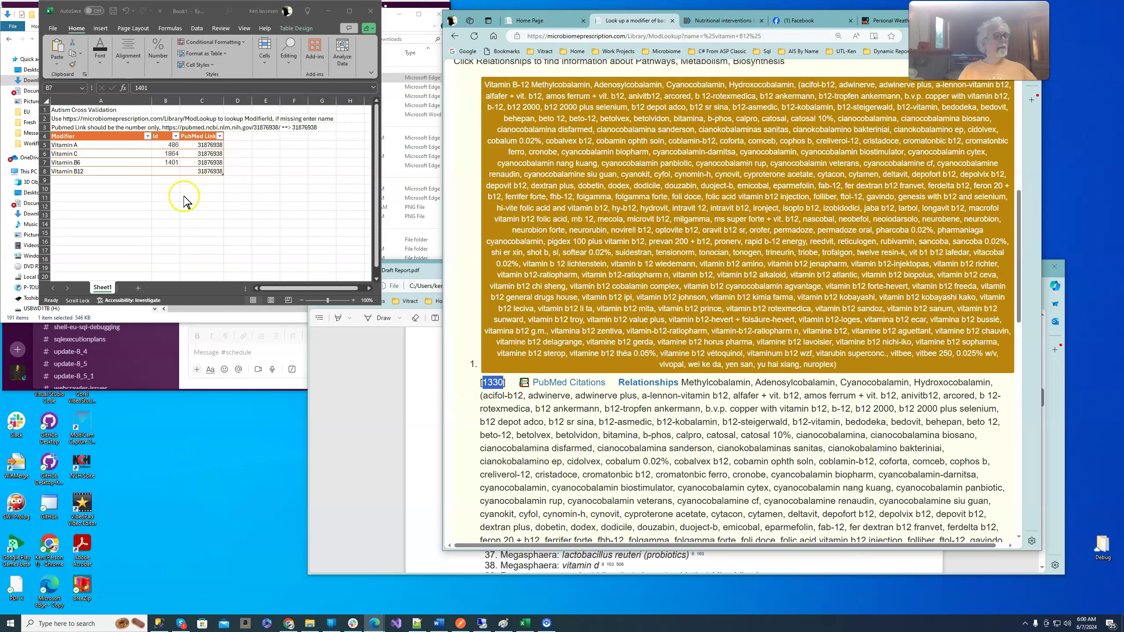
pyautogui.click(171, 172)
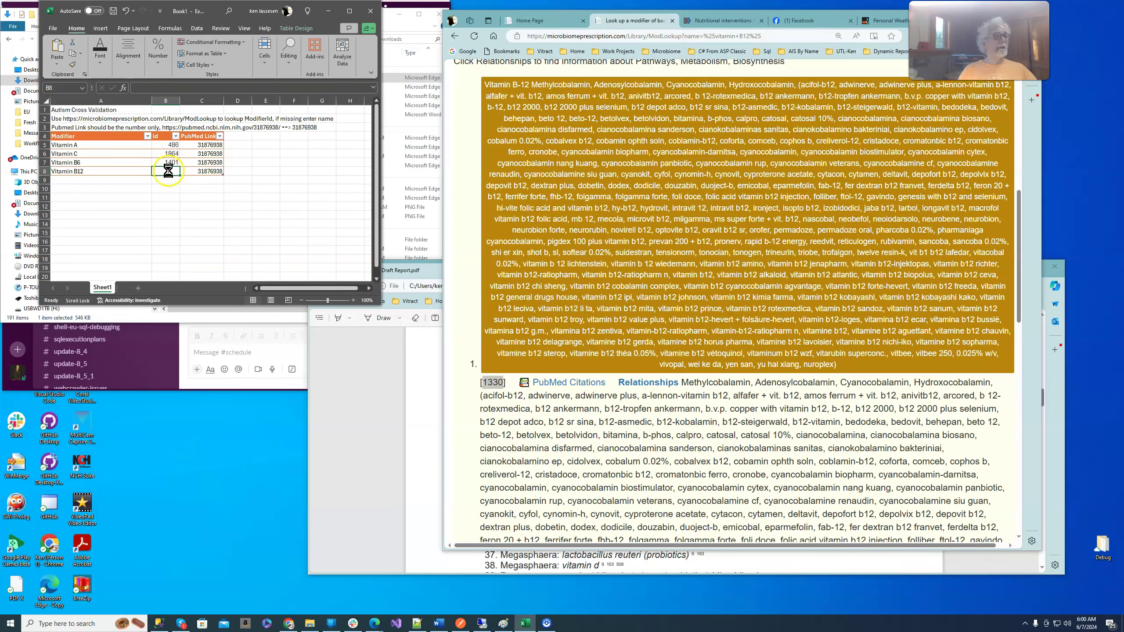
pyautogui.hotkey('ctrl', 'v')
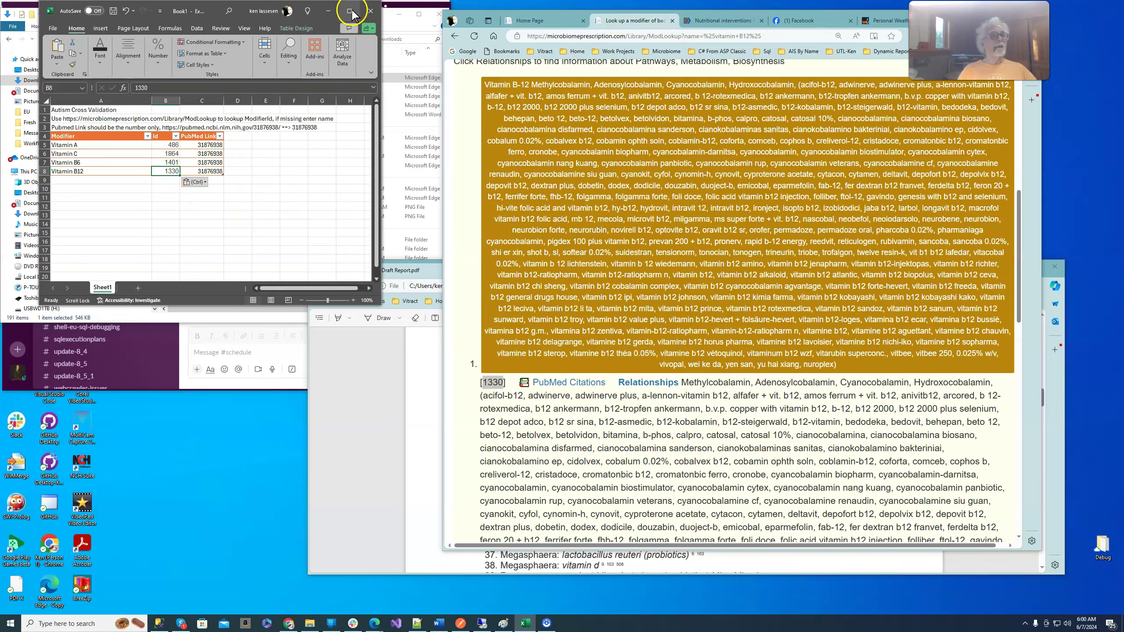
# - Maximize Excel and enter 'Email to:' in D1 with the recipient's e-mail address in E1
pyautogui.click(350, 11)
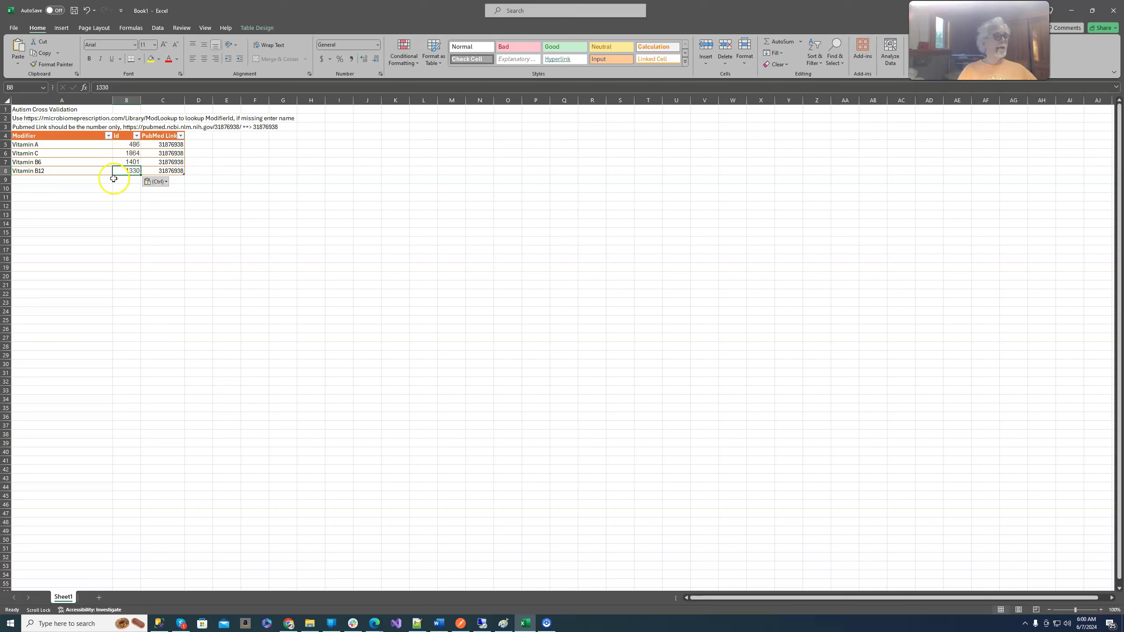
pyautogui.click(33, 182)
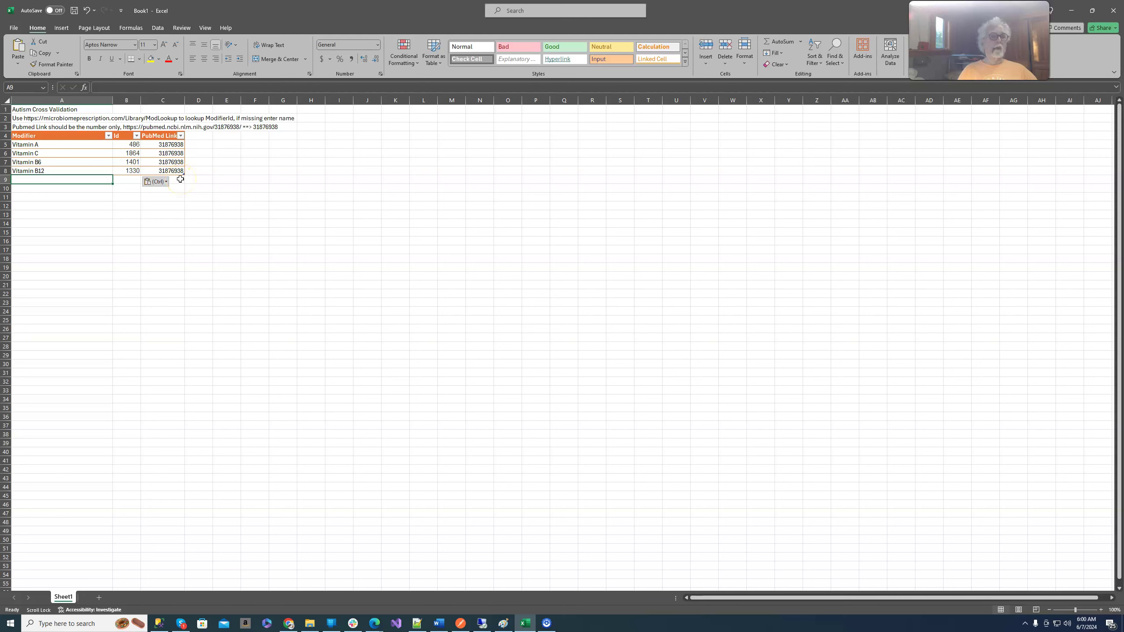
pyautogui.click(179, 179)
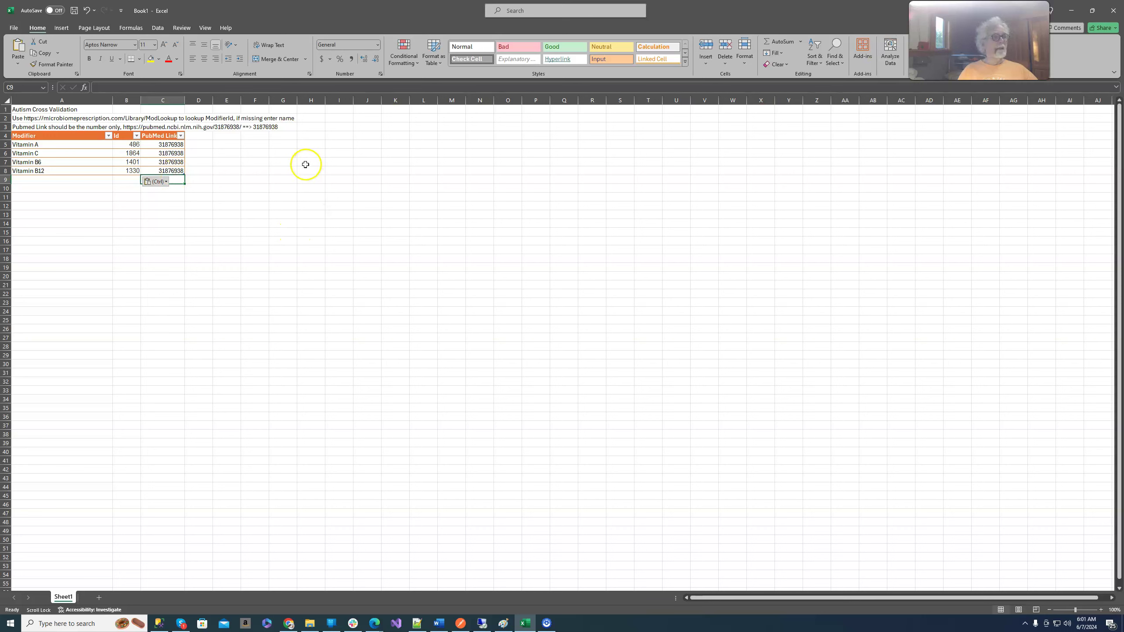
pyautogui.click(205, 110)
pyautogui.write('Ema')
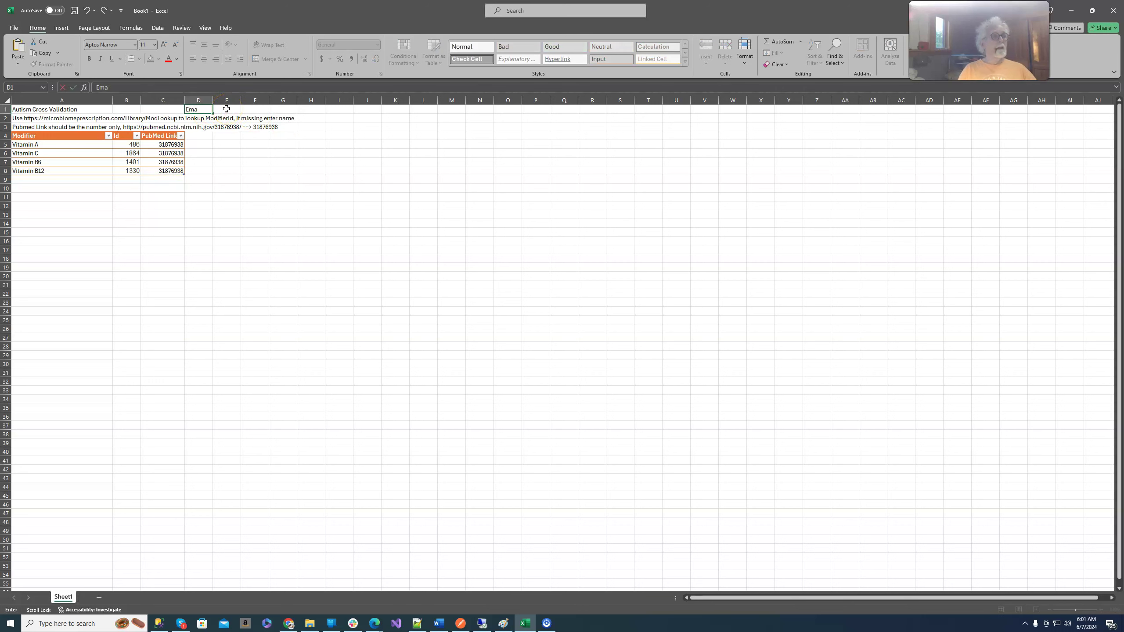
pyautogui.write('il to:')
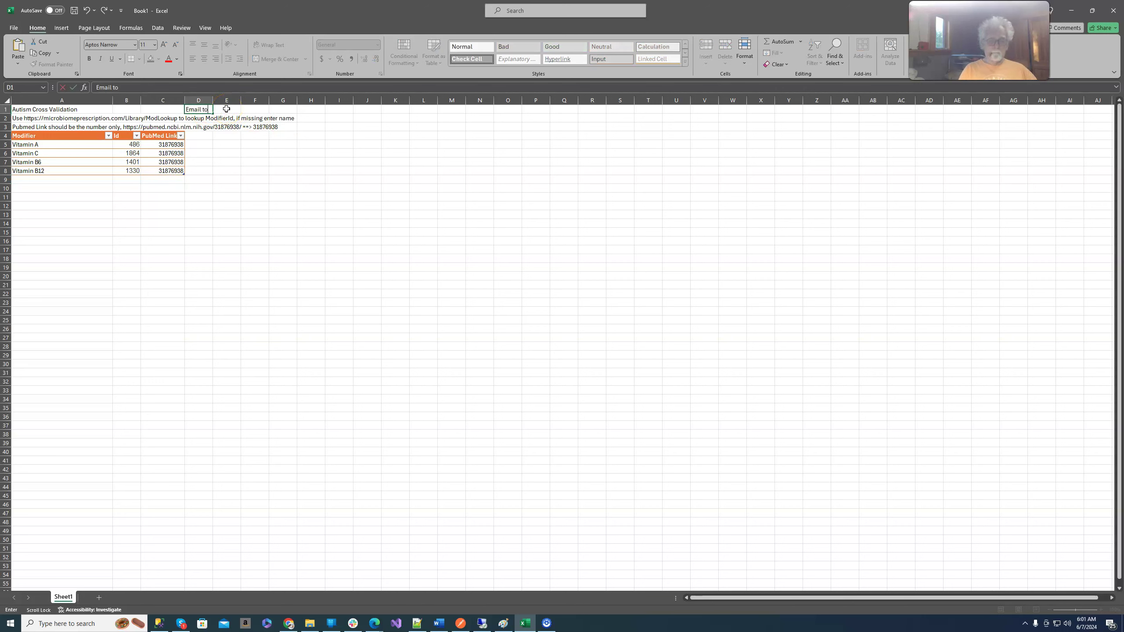
pyautogui.click(226, 109)
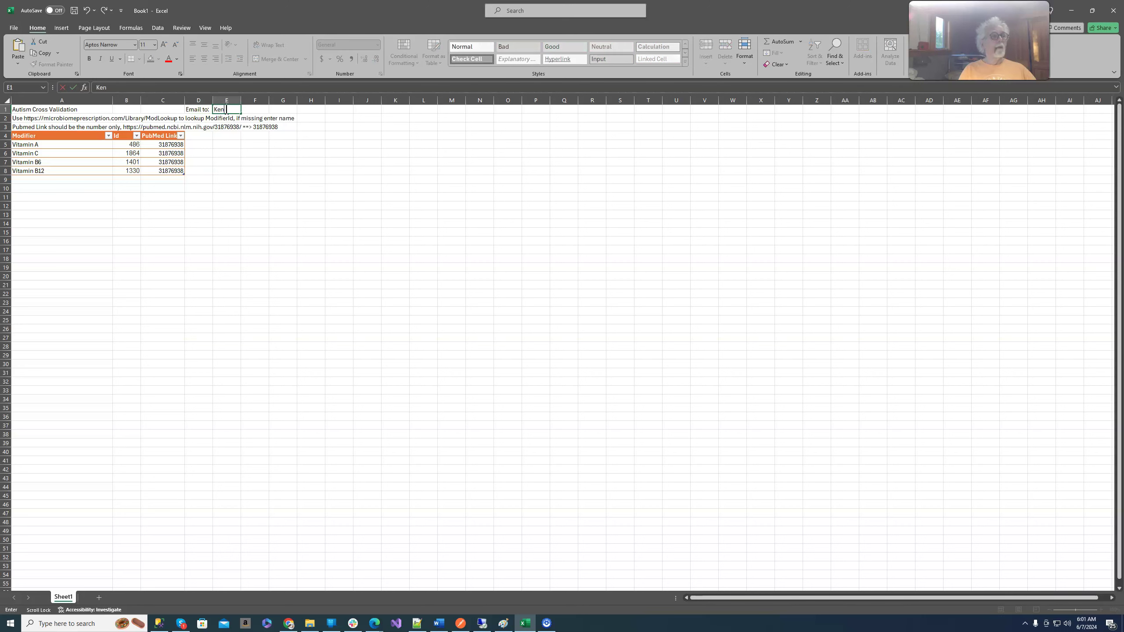
pyautogui.click(377, 174)
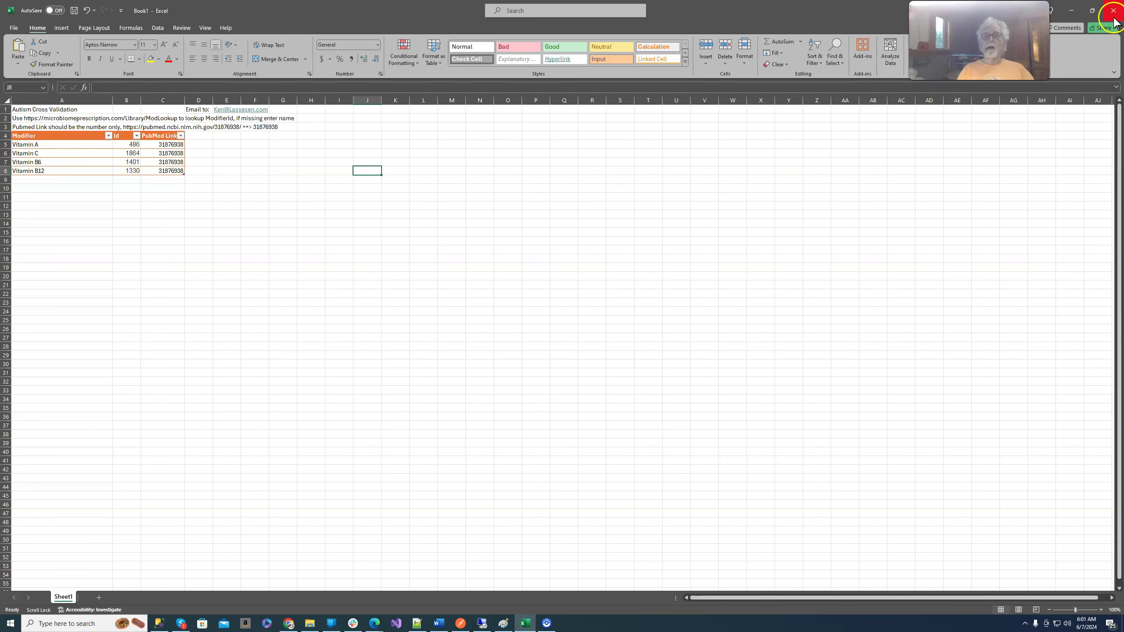
# - Minimize Excel and bring the Draft Report PDF forward, maximized
pyautogui.click(1071, 10)
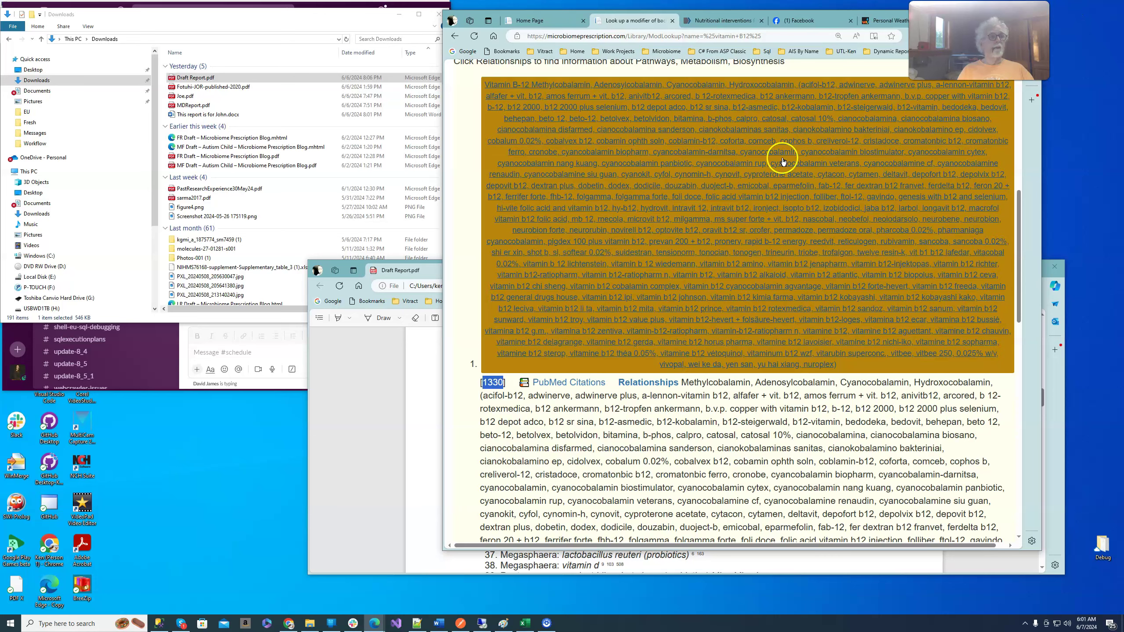
pyautogui.click(332, 410)
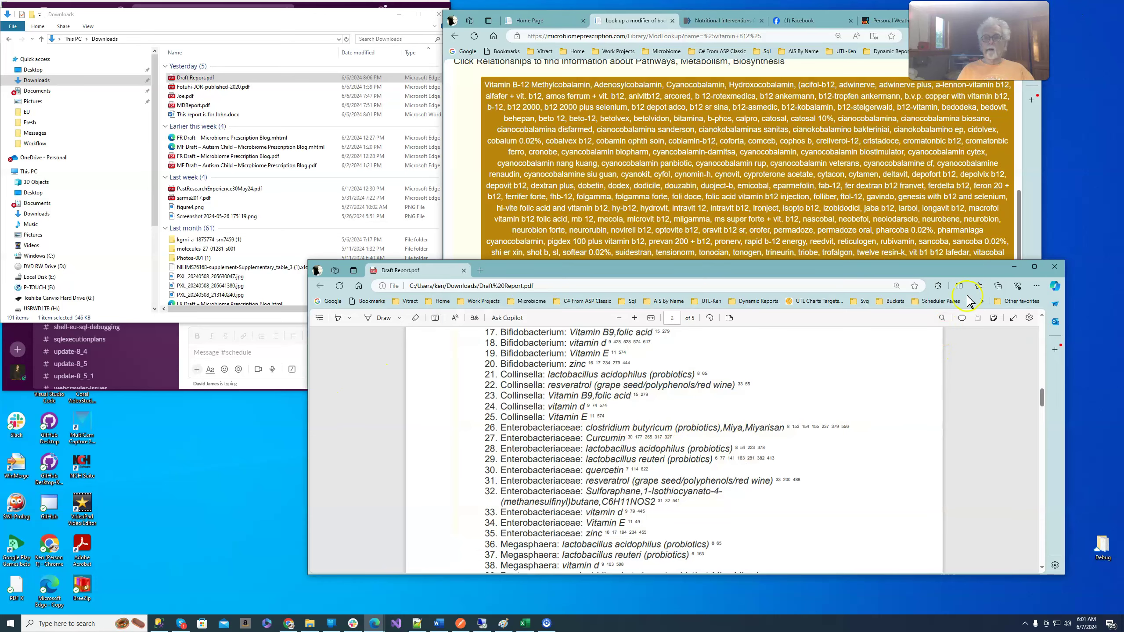
pyautogui.click(1035, 266)
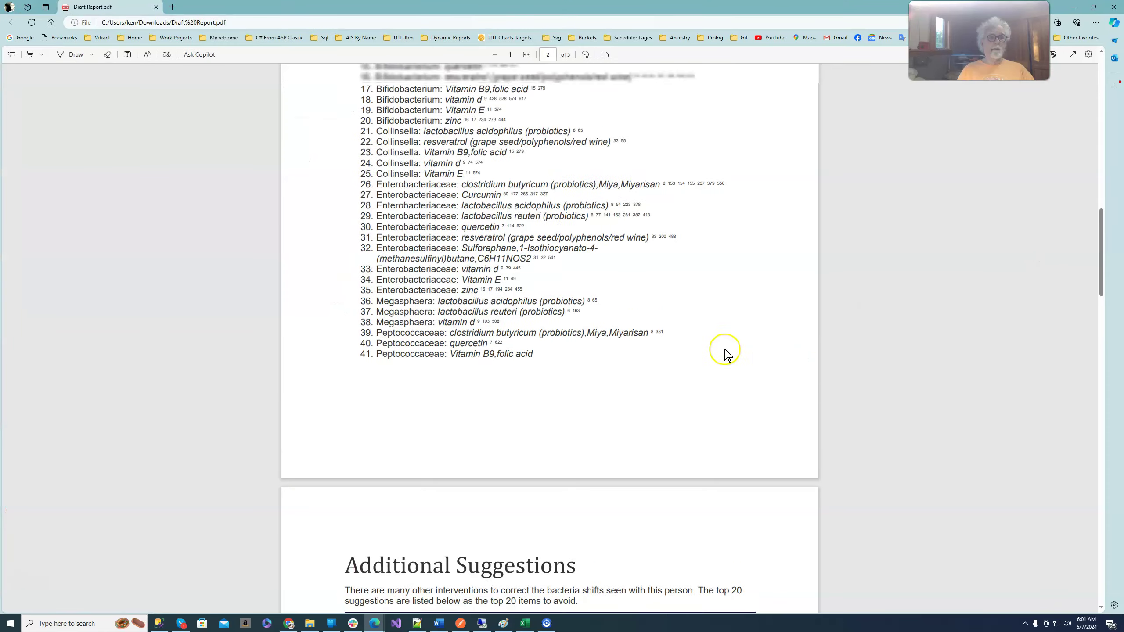
# - Scroll through all report sections and back up to the PrecisionBiome Report title
pyautogui.scroll(15, 708, 350)
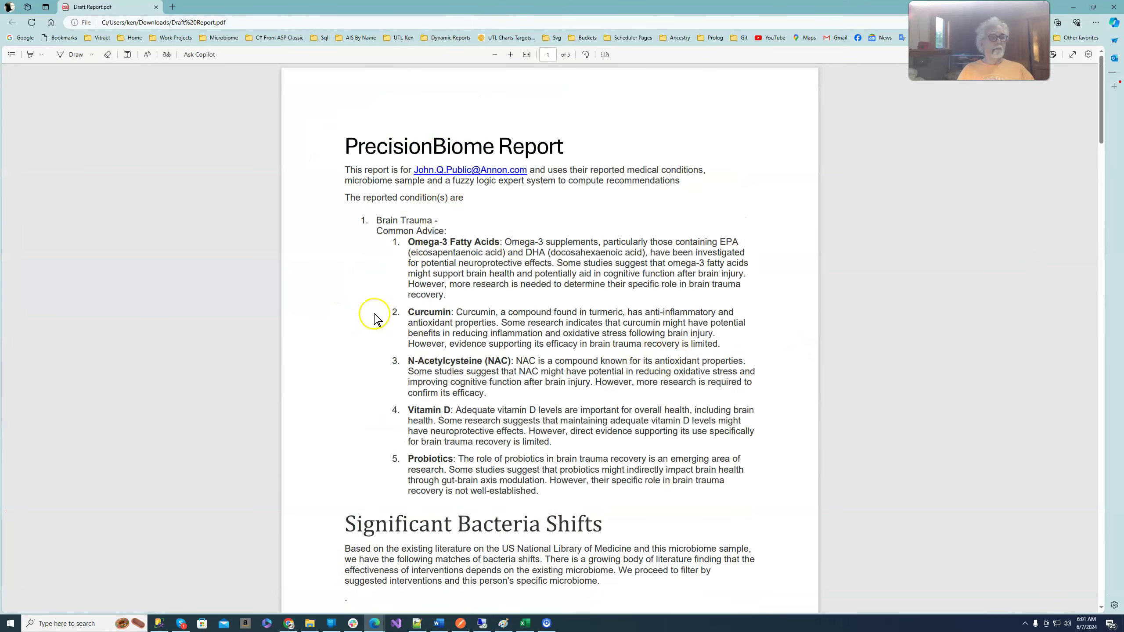
pyautogui.scroll(-1, 396, 248)
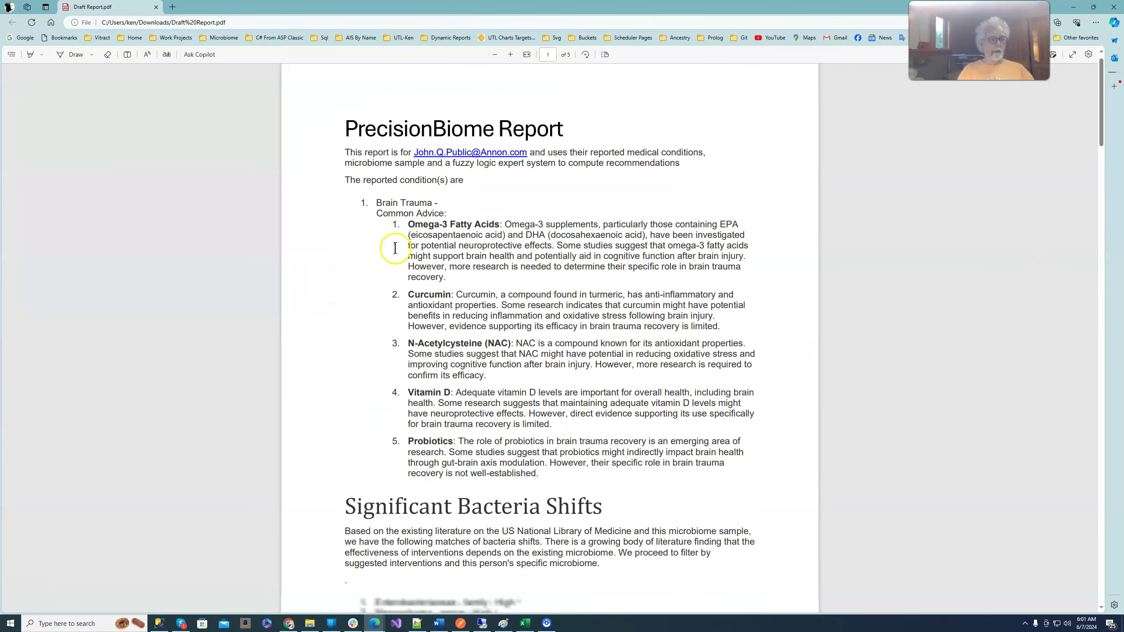
pyautogui.scroll(-2, 396, 248)
pyautogui.scroll(3, 395, 248)
pyautogui.scroll(-1, 398, 253)
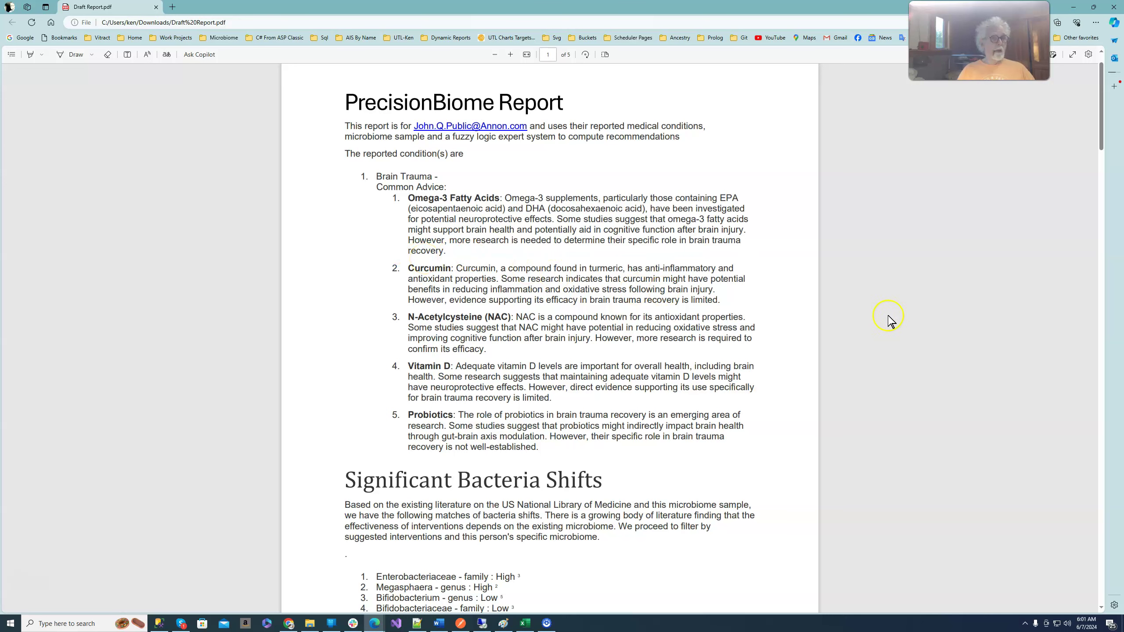
pyautogui.scroll(-3, 881, 324)
pyautogui.scroll(-6, 881, 328)
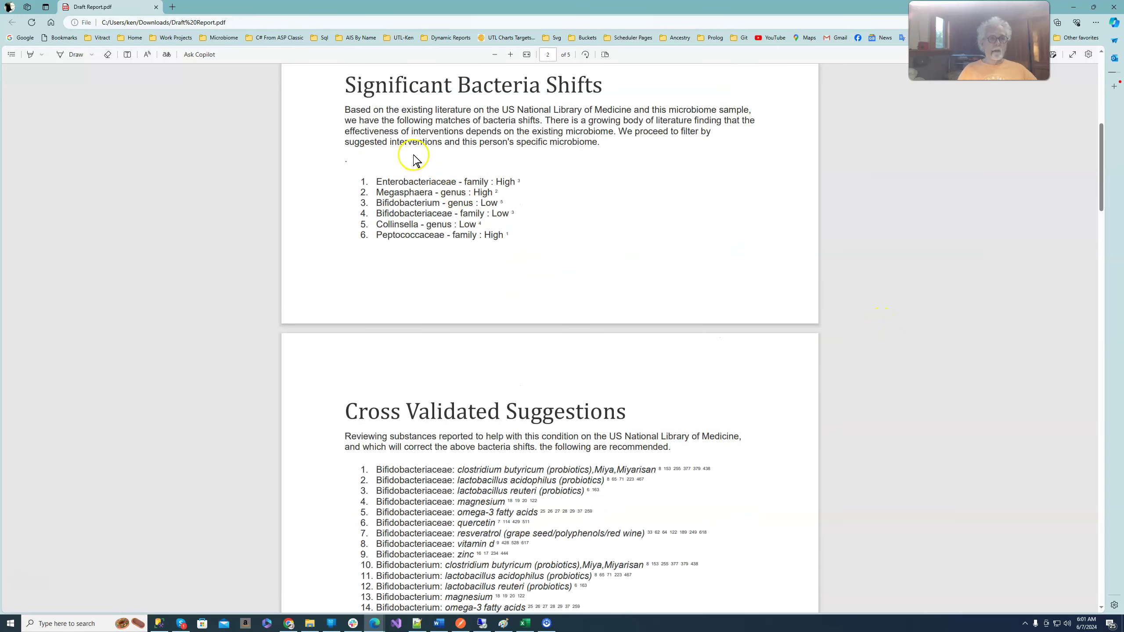
pyautogui.scroll(-1, 788, 221)
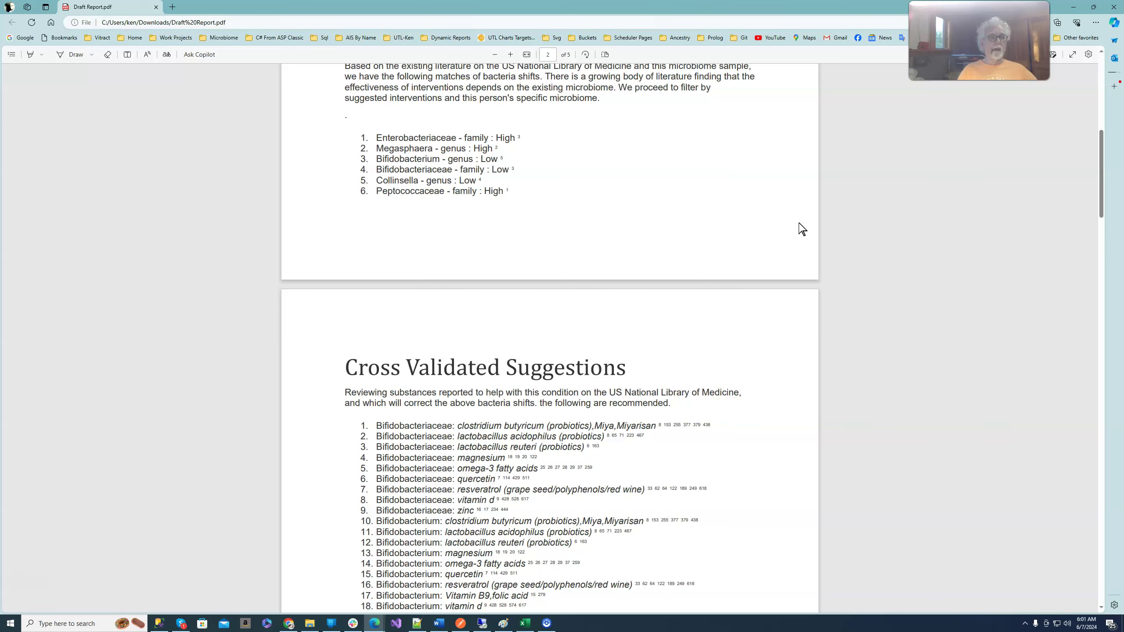
pyautogui.scroll(-8, 802, 229)
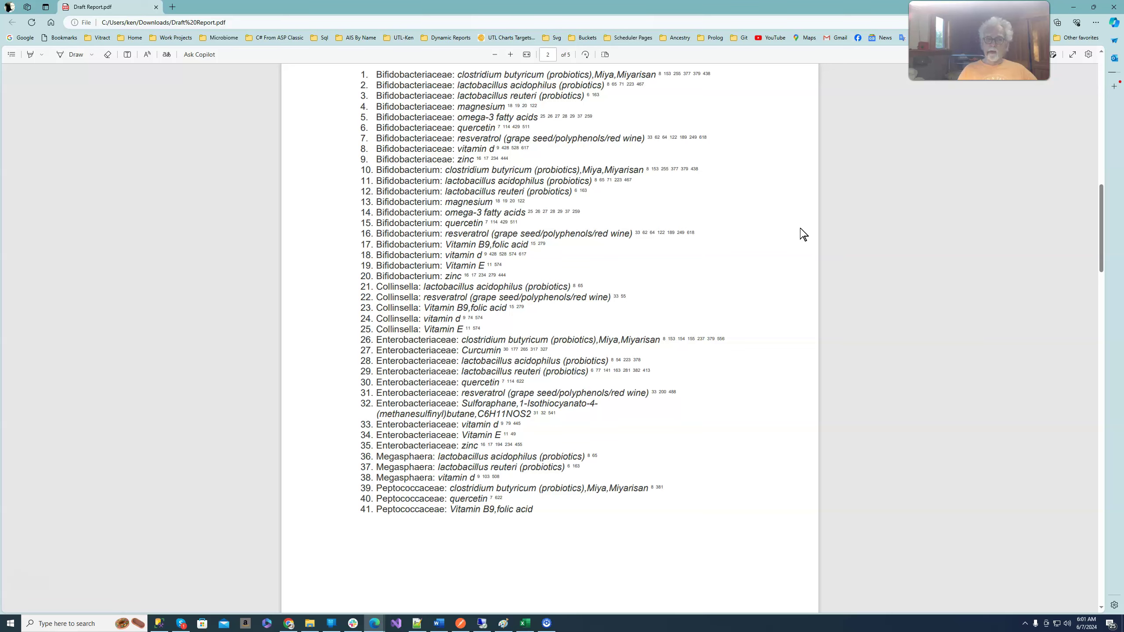
pyautogui.scroll(-8, 804, 234)
pyautogui.scroll(-7, 802, 236)
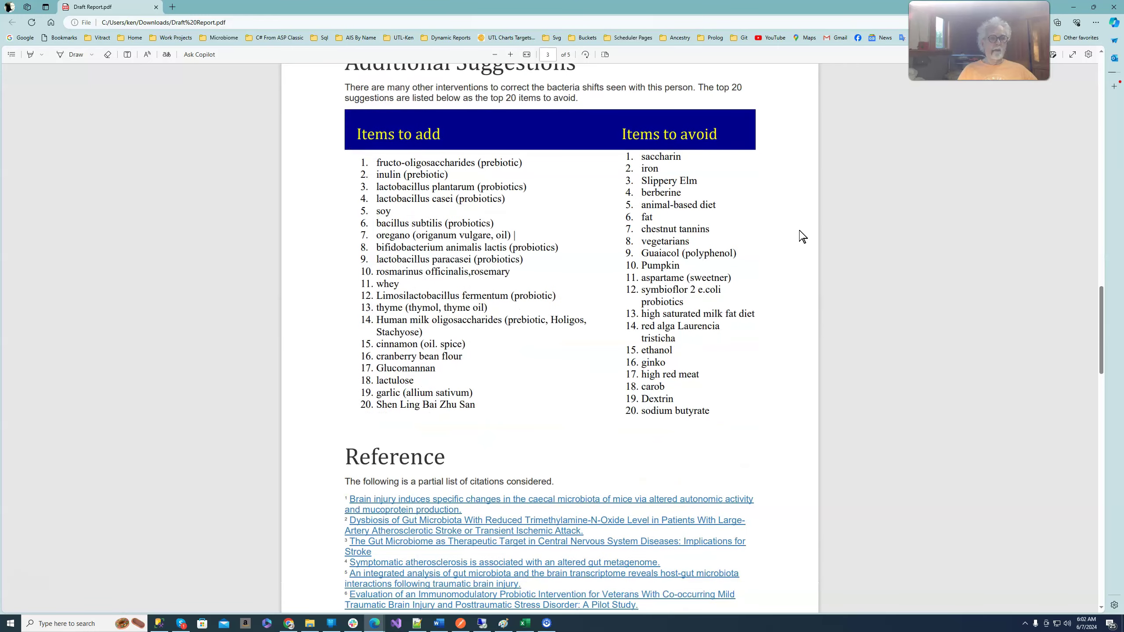
pyautogui.scroll(-8, 802, 236)
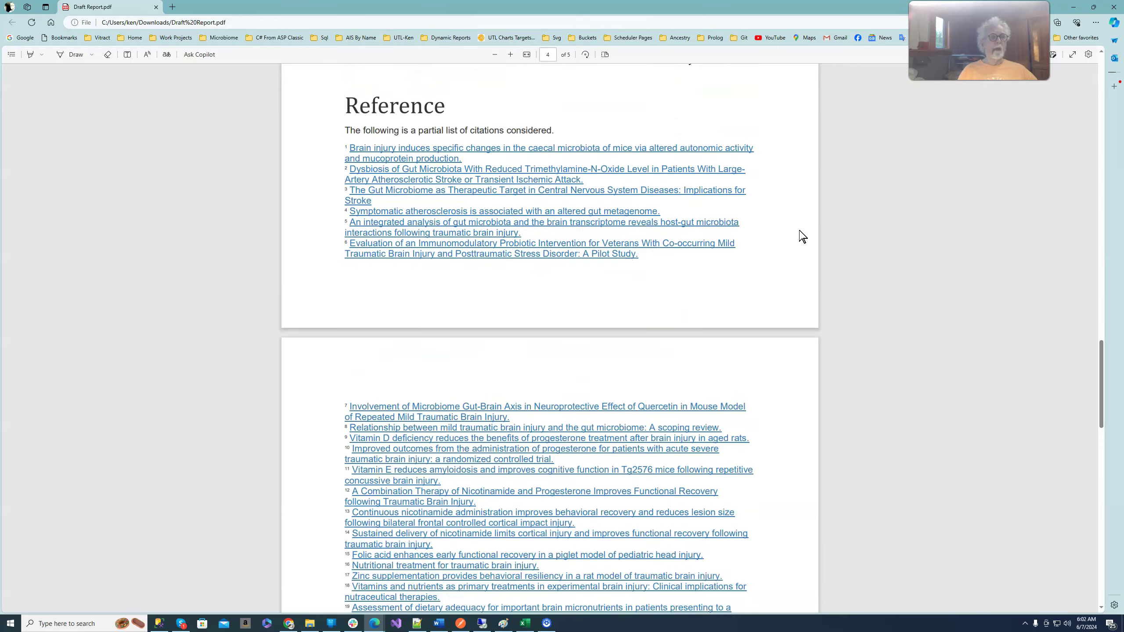
pyautogui.scroll(8, 802, 236)
pyautogui.scroll(20, 802, 236)
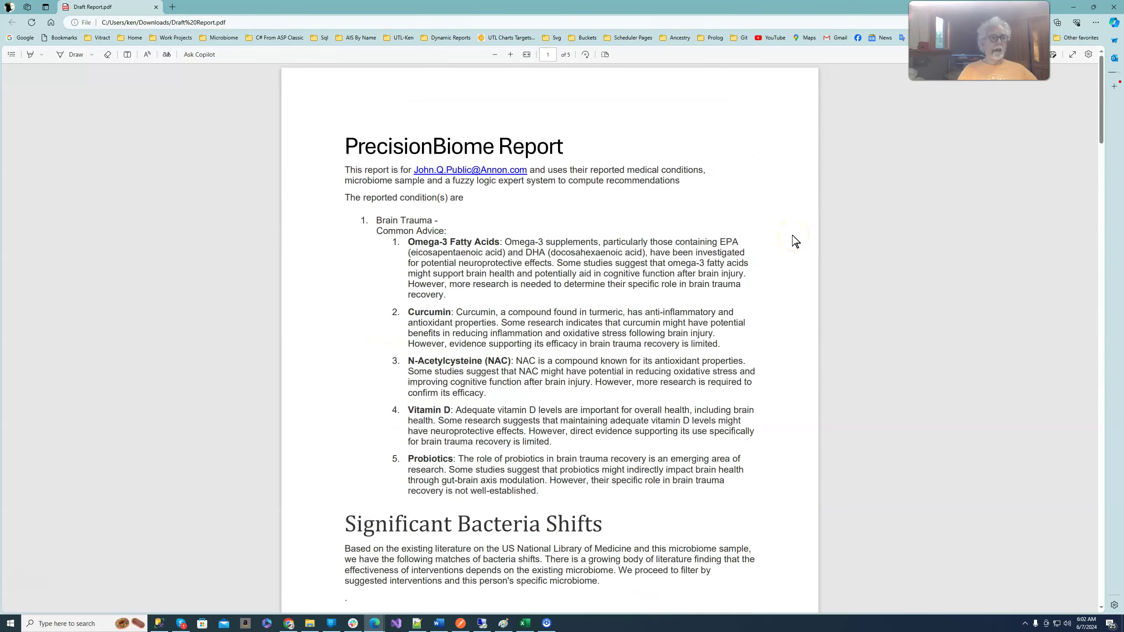
# - Switch from Draft Report.pdf back to the Autism Cross Validation workbook in Excel
pyautogui.moveTo(557, 630)
pyautogui.click(445, 582)
pyautogui.click(525, 624)
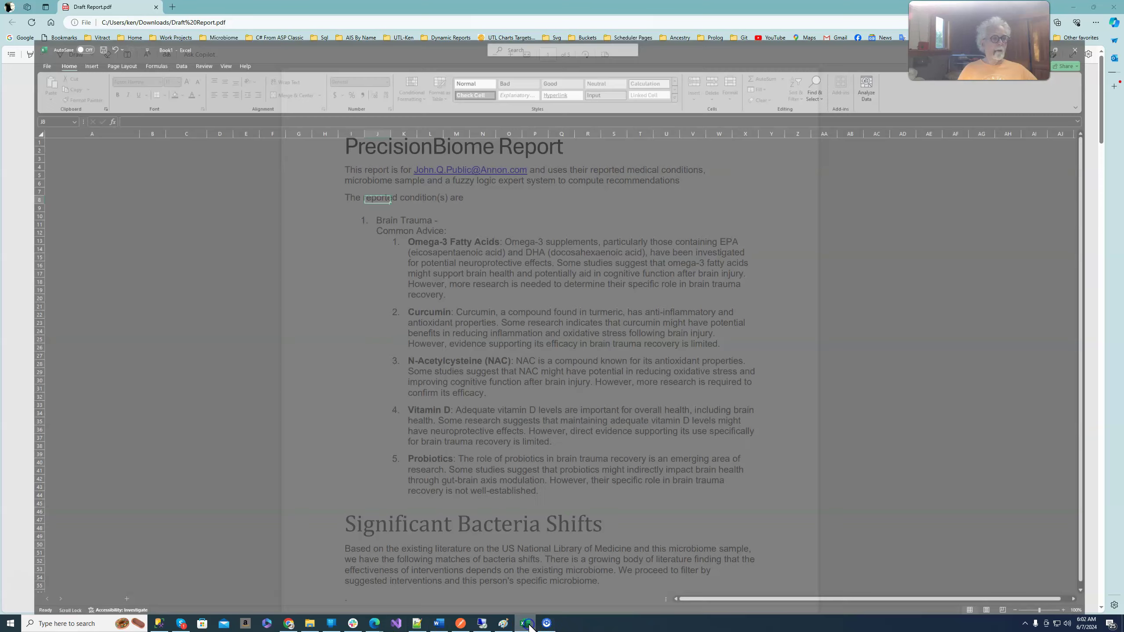